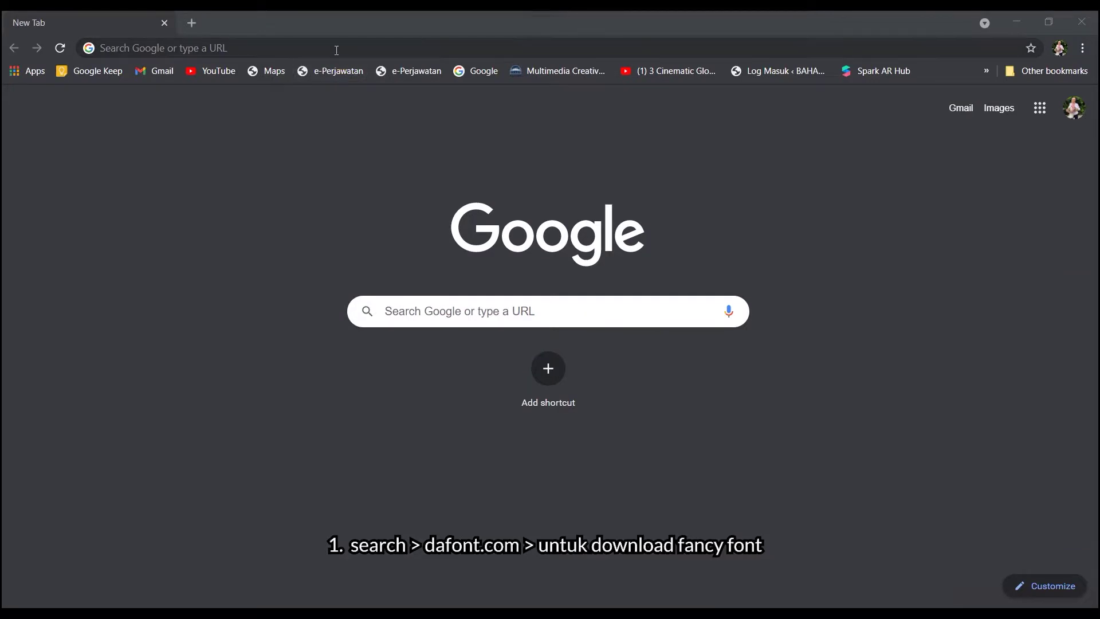
Step: Search the web for dafont and open the DaFont download site
left_click(336, 51)
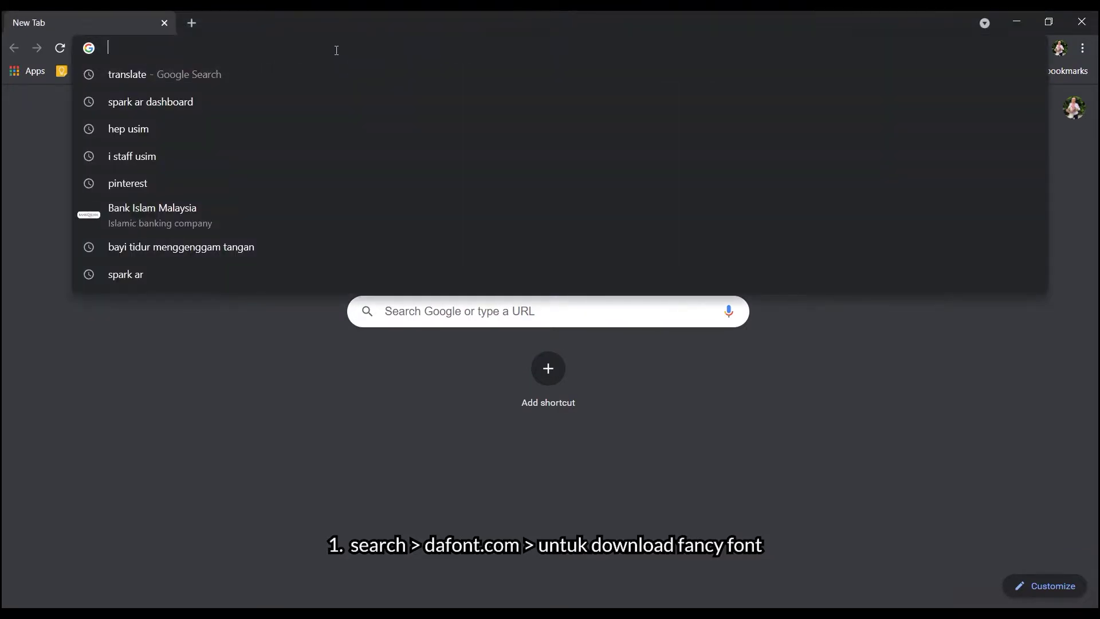
type("do")
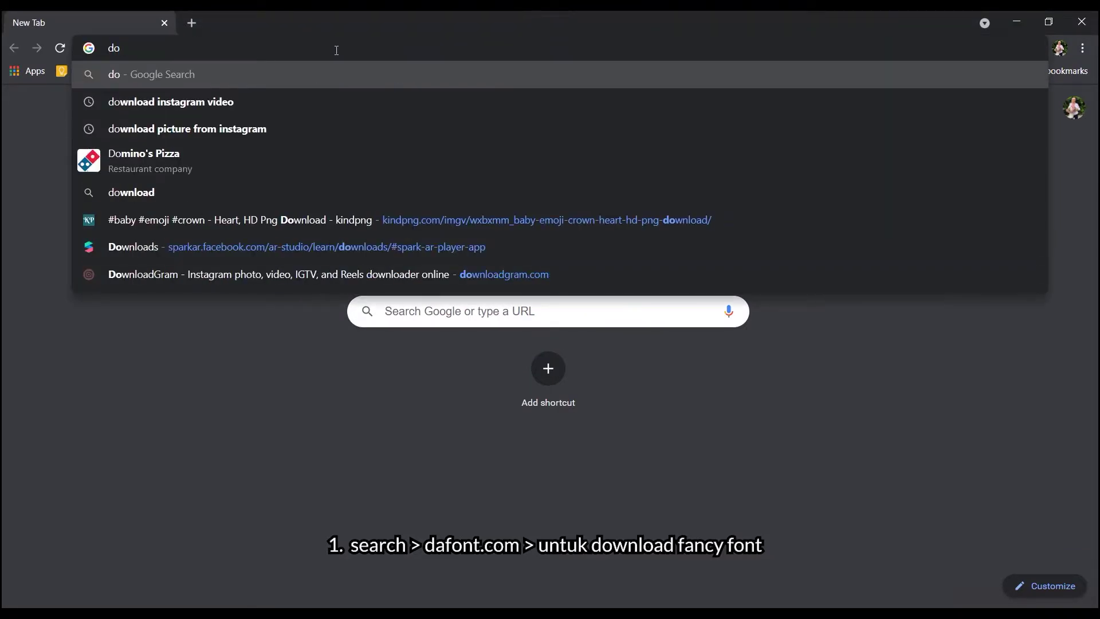
key("BackSpace")
type("afont")
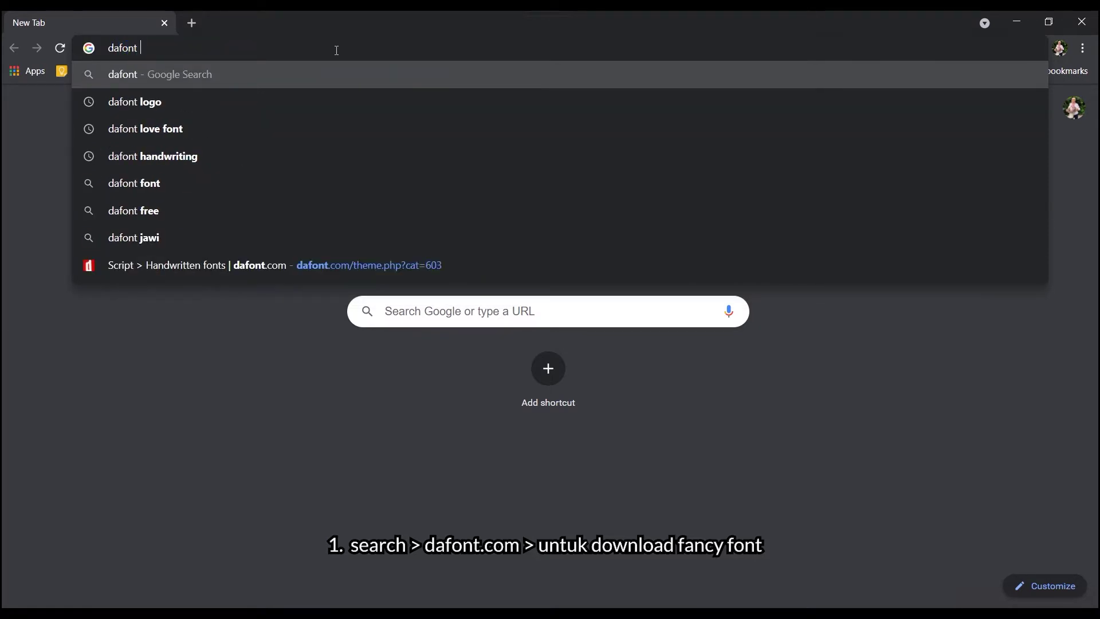
key("Return")
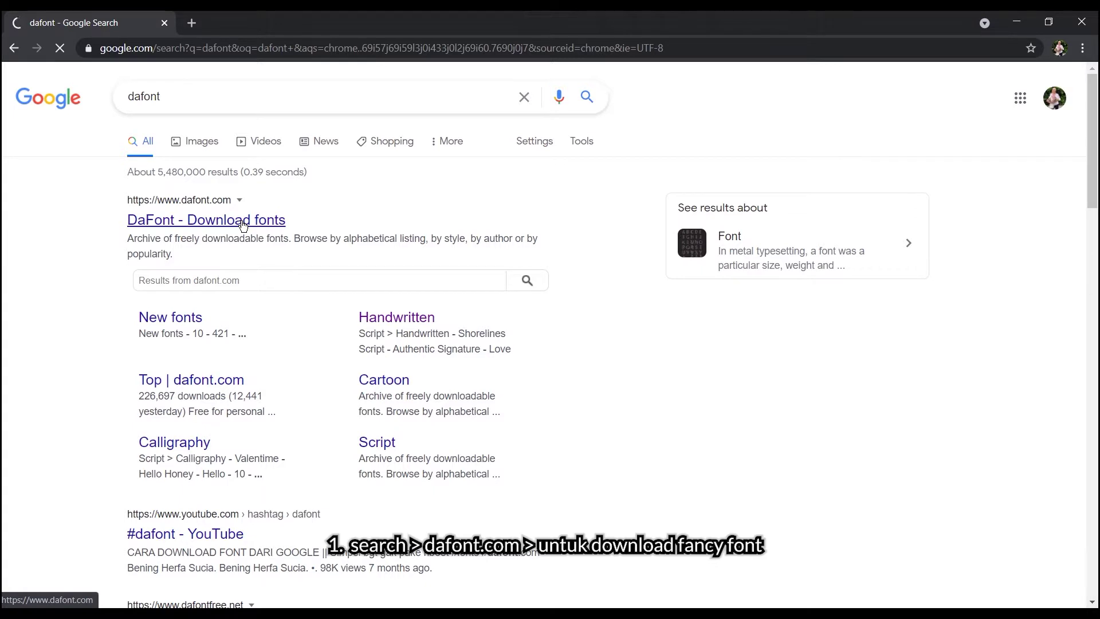
left_click(243, 222)
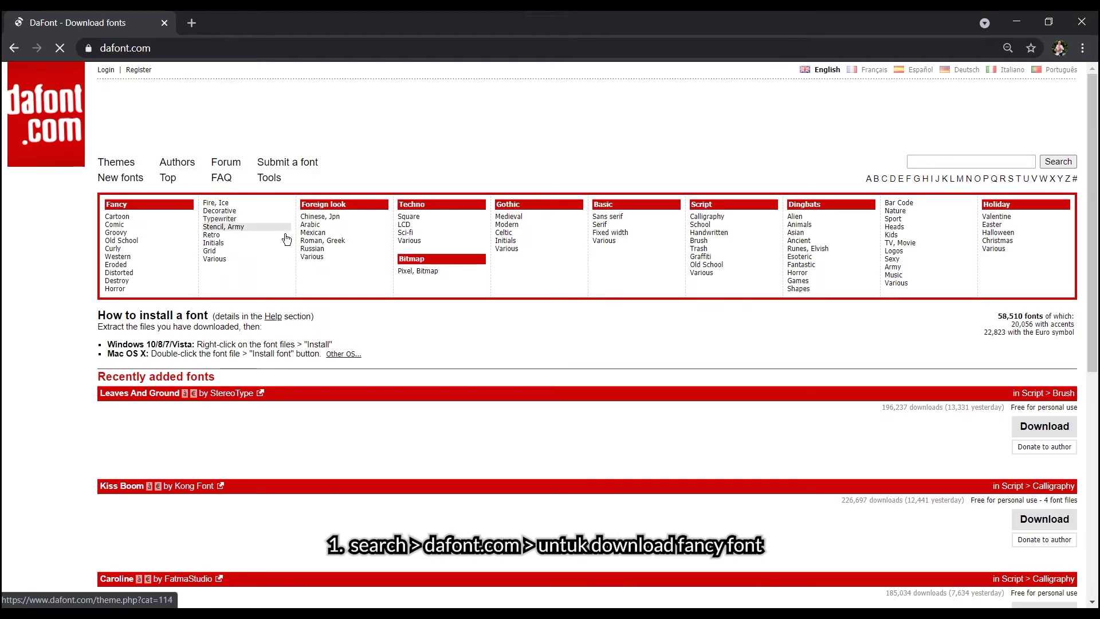
Step: Download the Hanimoon font from DaFont's recently added fonts
scroll(435, 391, "down", 1)
scroll(435, 391, "down", 4)
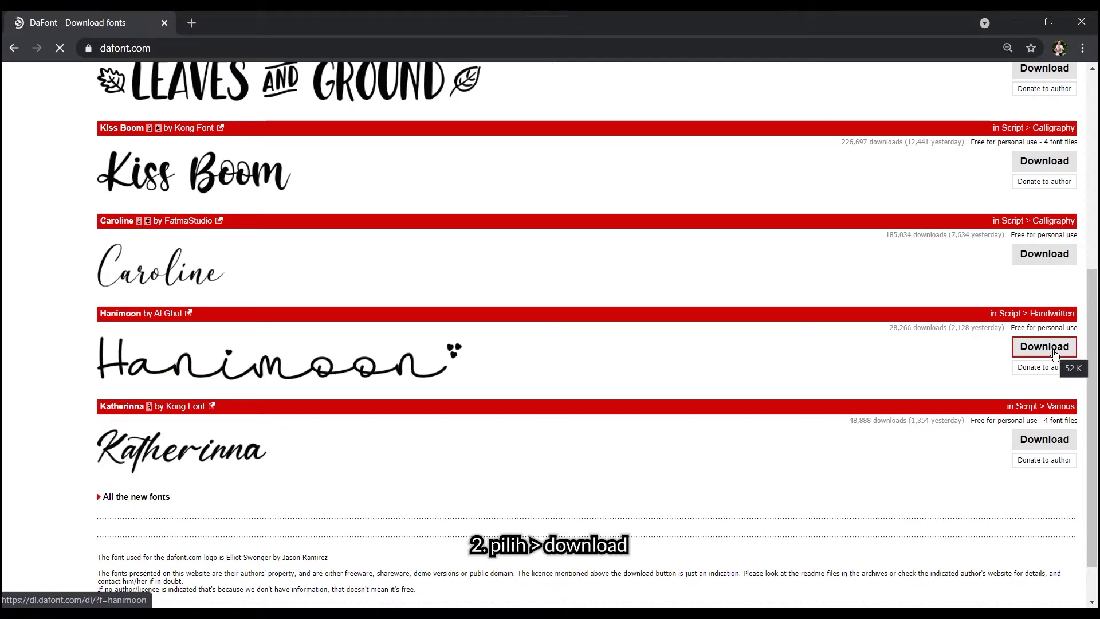
left_click(1055, 354)
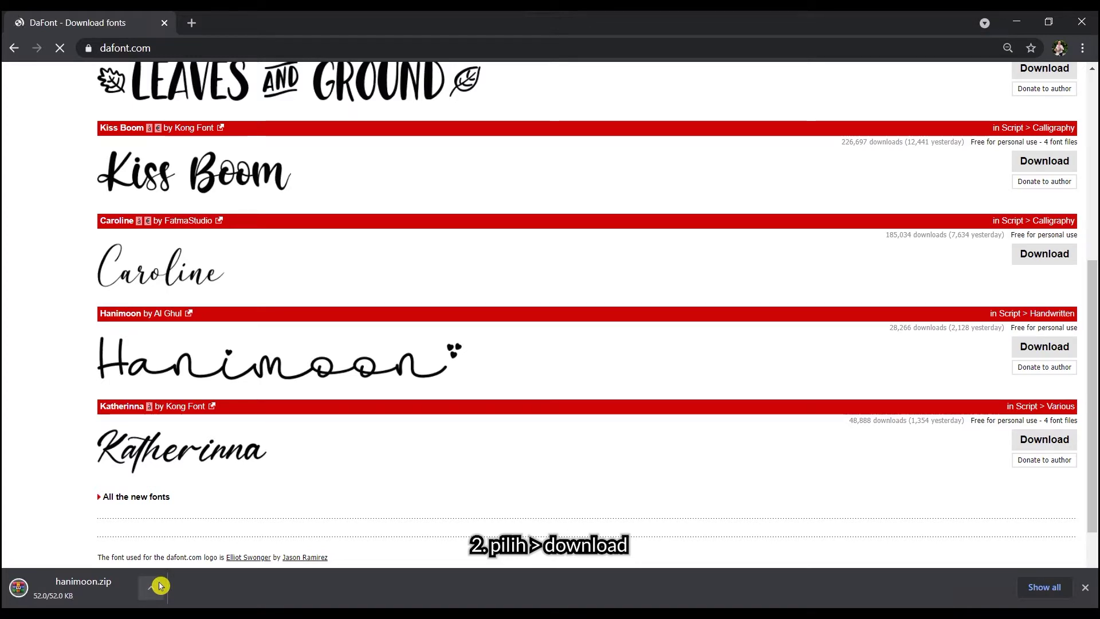
Step: Show the downloaded hanimoon.zip in its folder and maximize the folder window
left_click(152, 587)
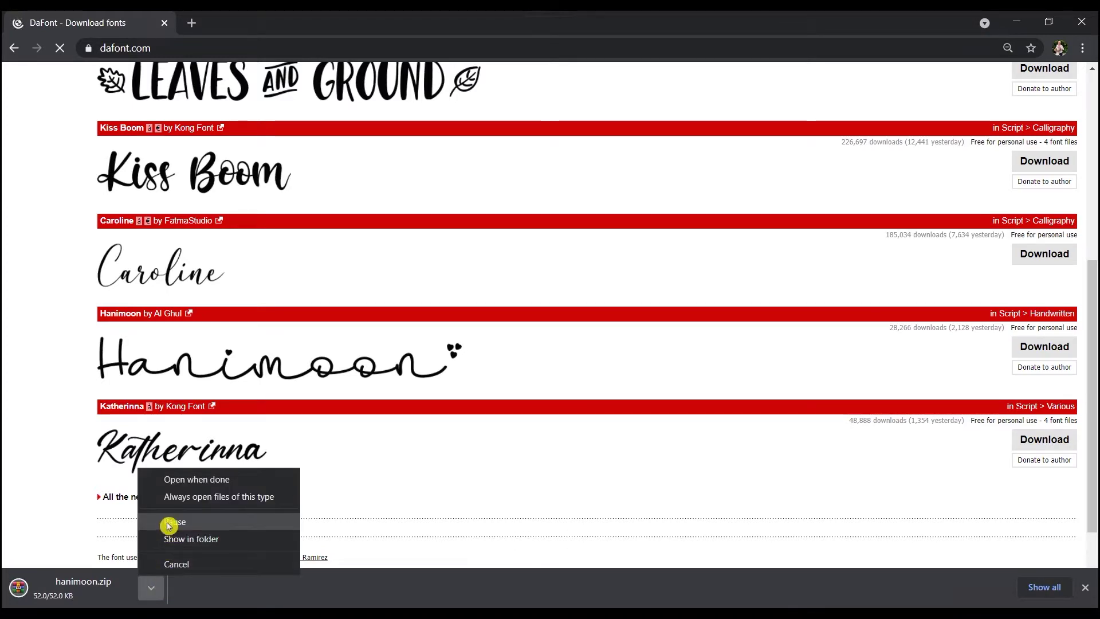
left_click(176, 538)
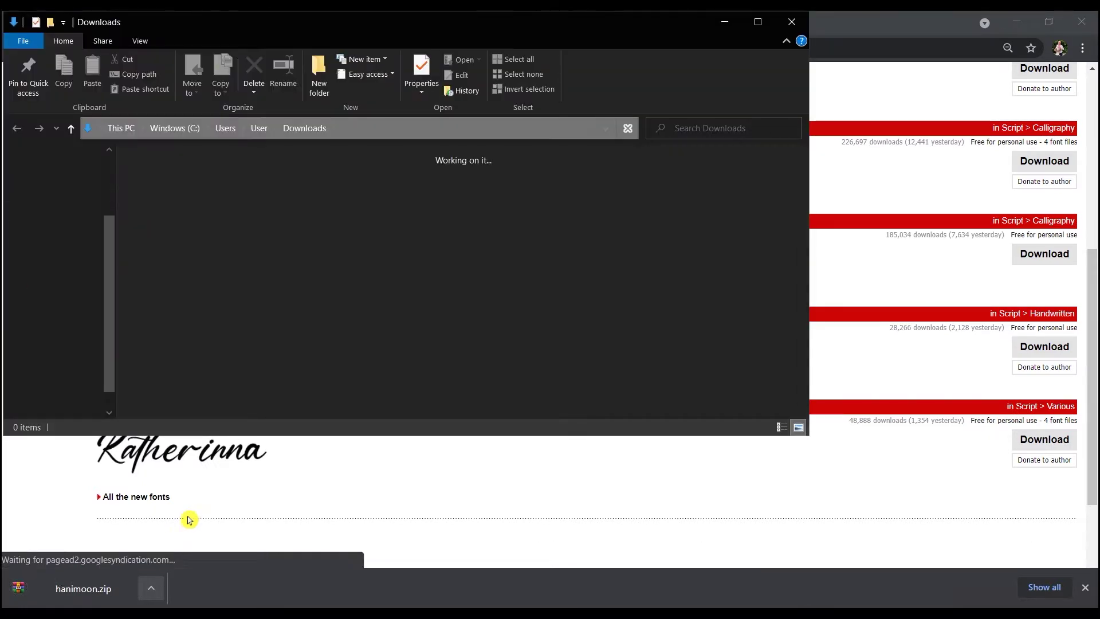
left_click(763, 25)
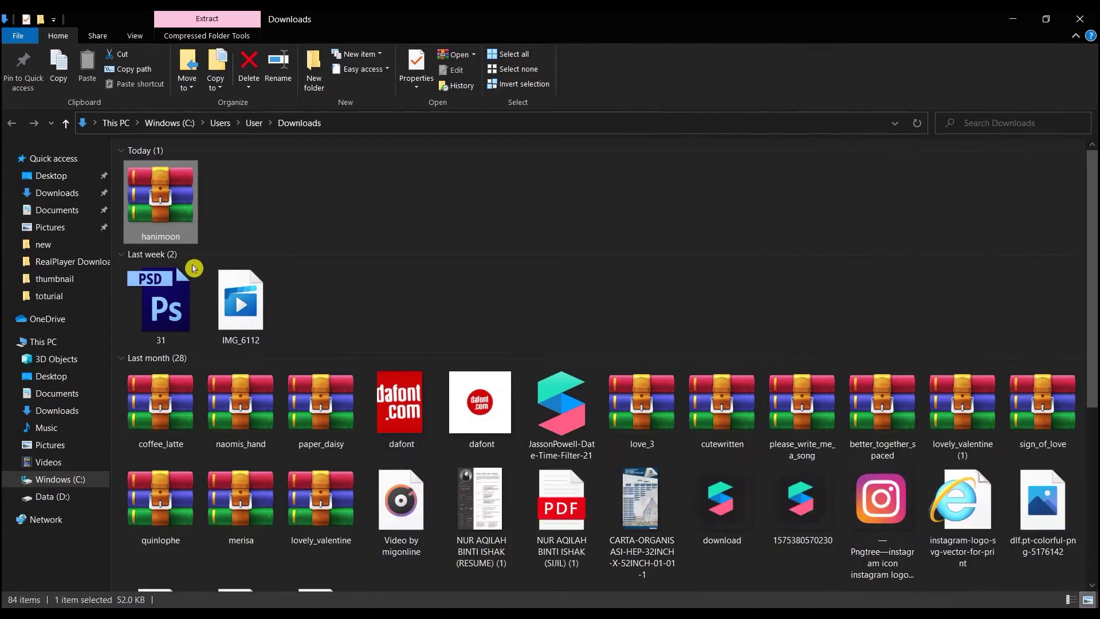
Step: Extract Hanimoon.otf from the hanimoon archive to the Desktop and close the archive
double_click(171, 213)
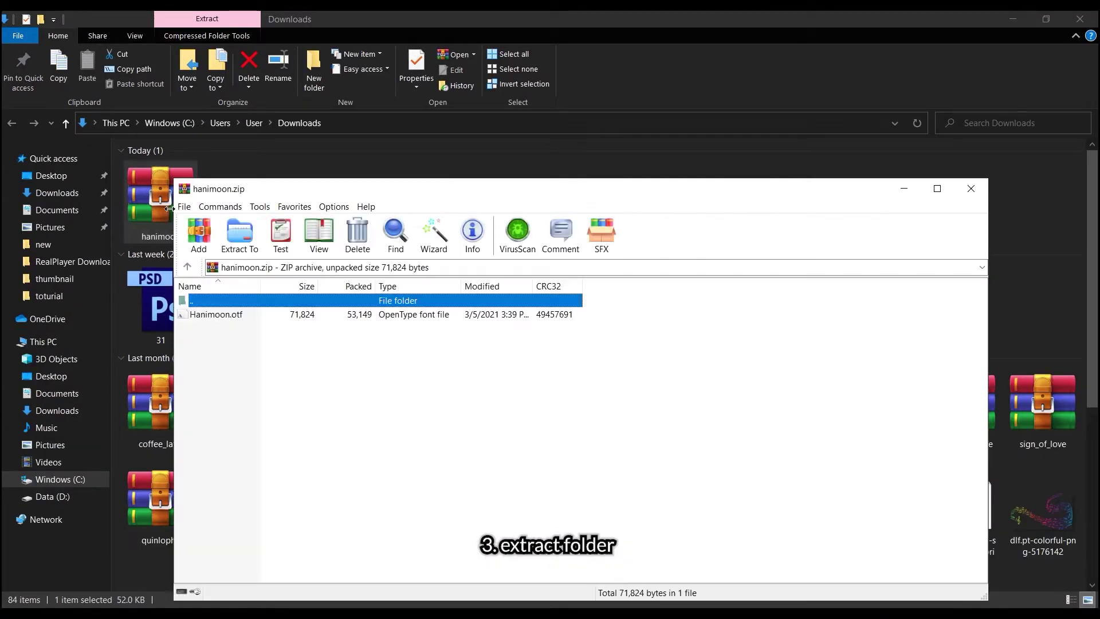
left_click(221, 317)
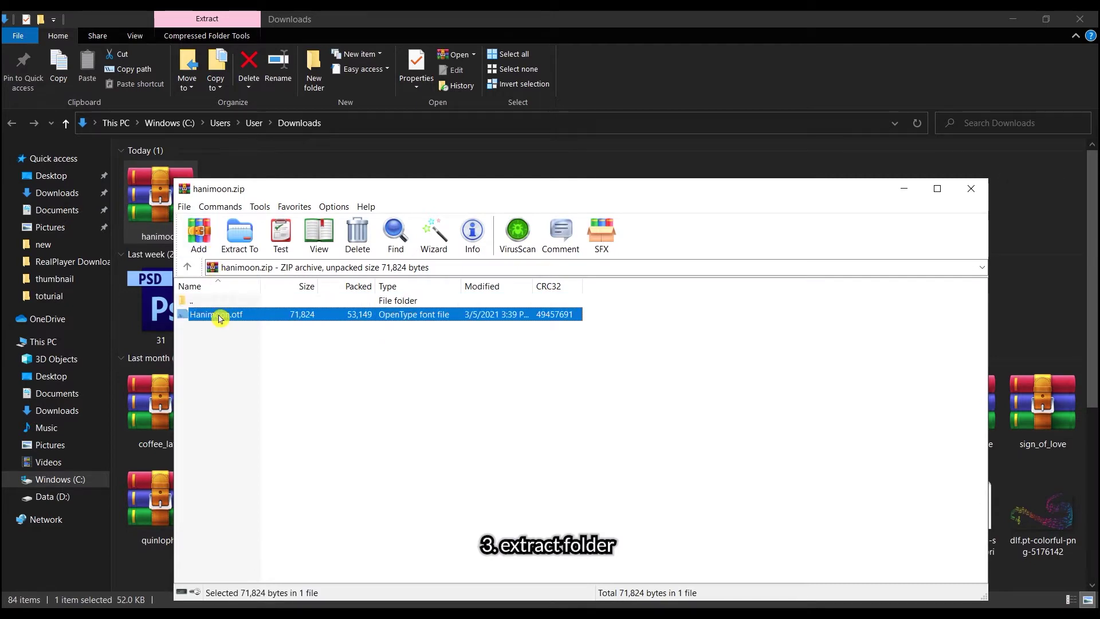
right_click(221, 317)
left_click(230, 241)
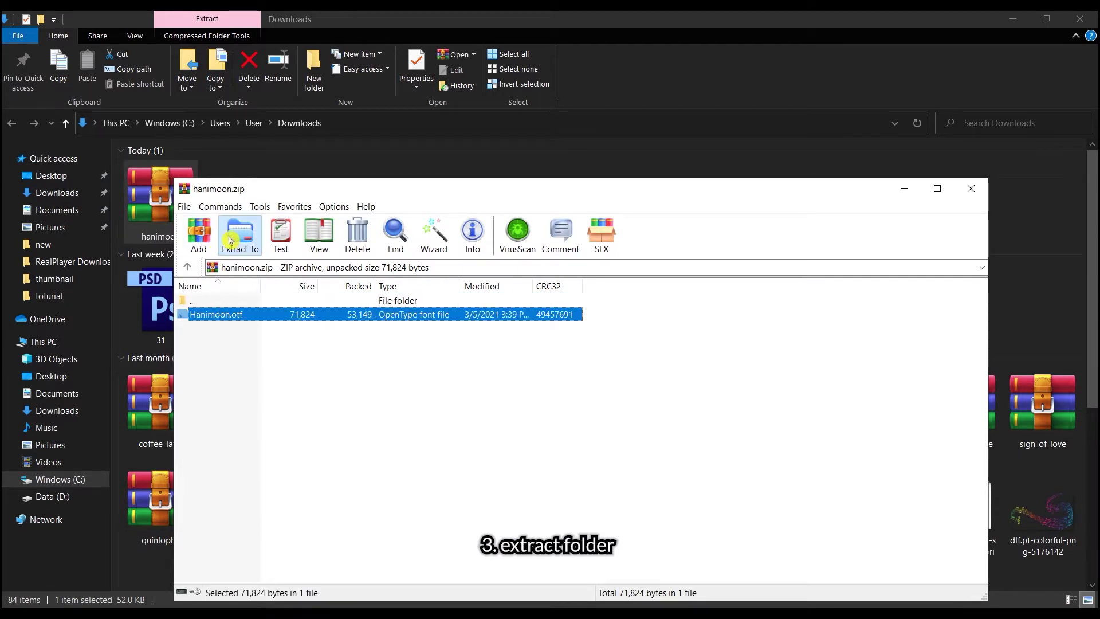
left_click(229, 241)
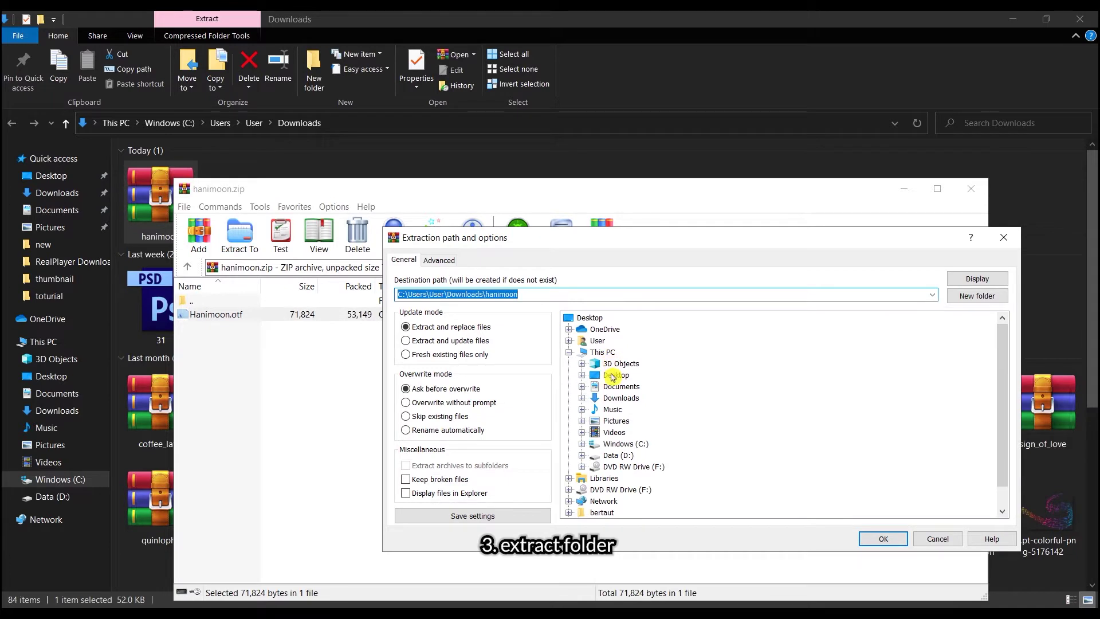
left_click(612, 377)
left_click(897, 539)
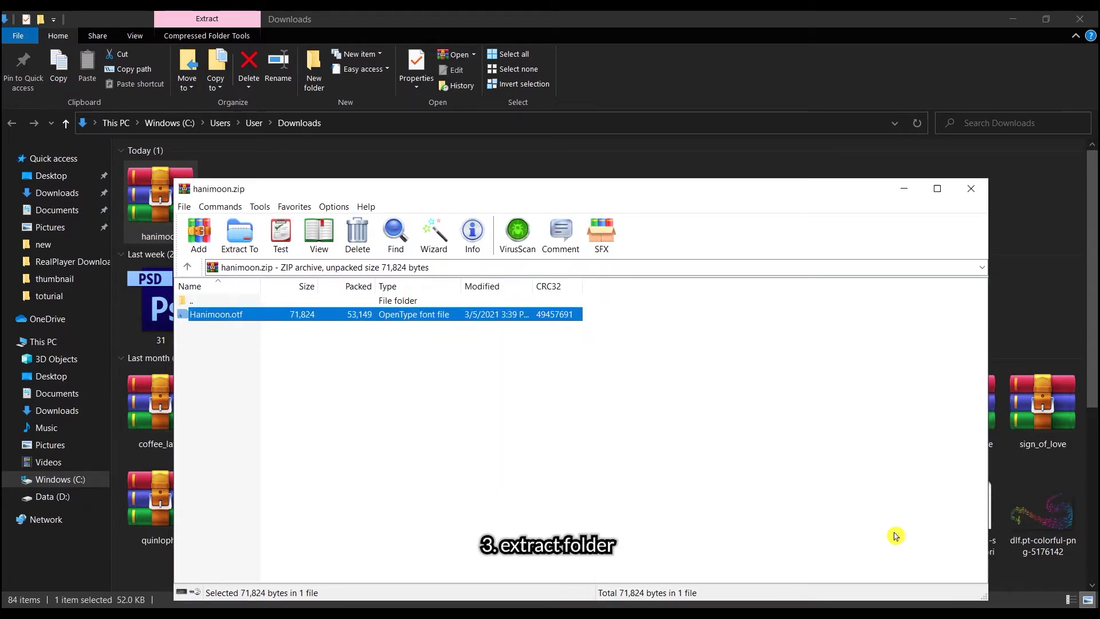
left_click(971, 188)
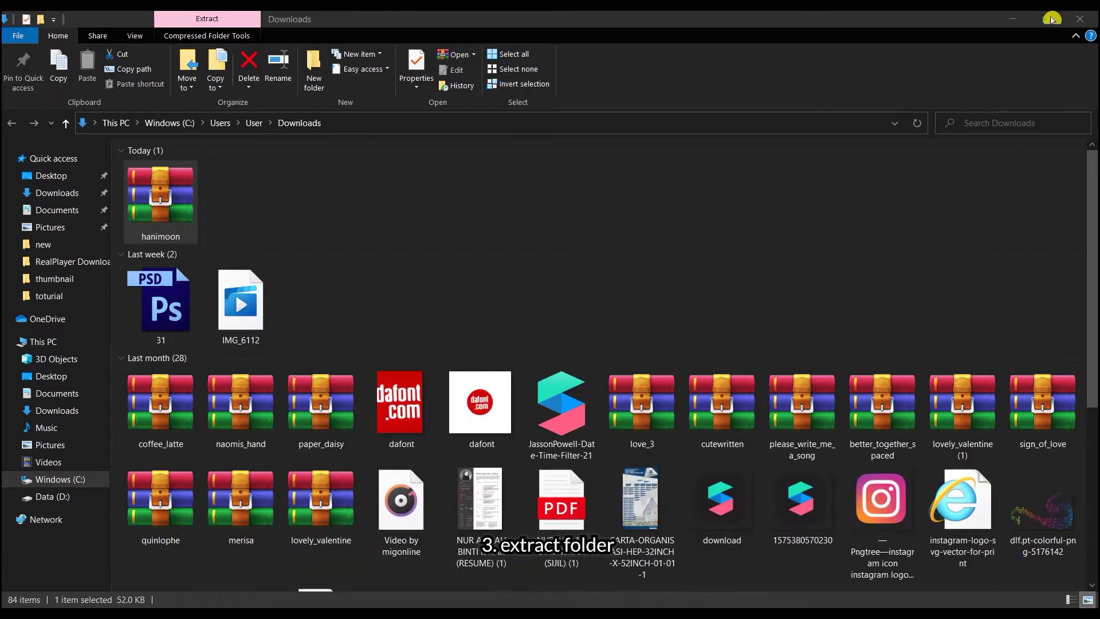
Step: Close the Downloads folder and browser, and bring the Hanimoon font file from the desktop into the Spark AR project's assets
left_click(1087, 21)
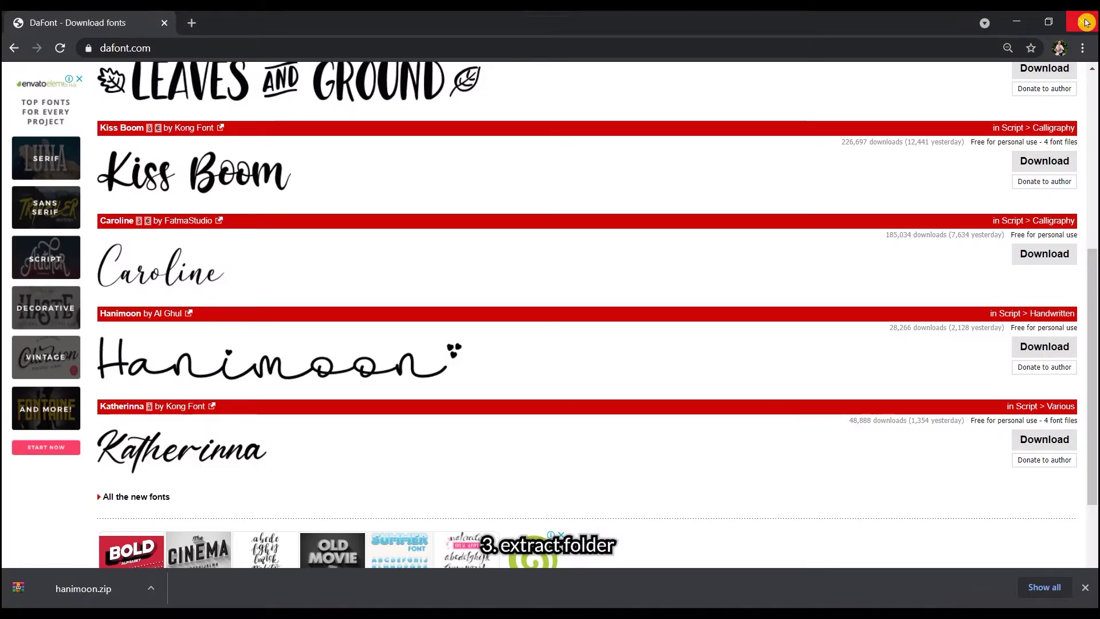
left_click(1086, 21)
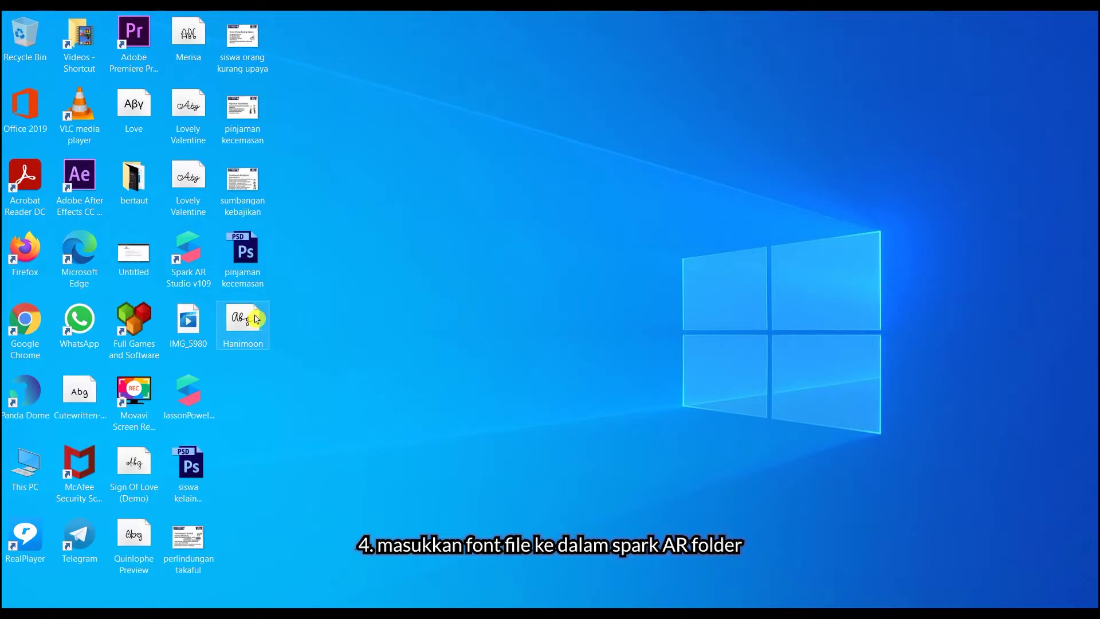
left_click_drag(252, 336, 78, 556)
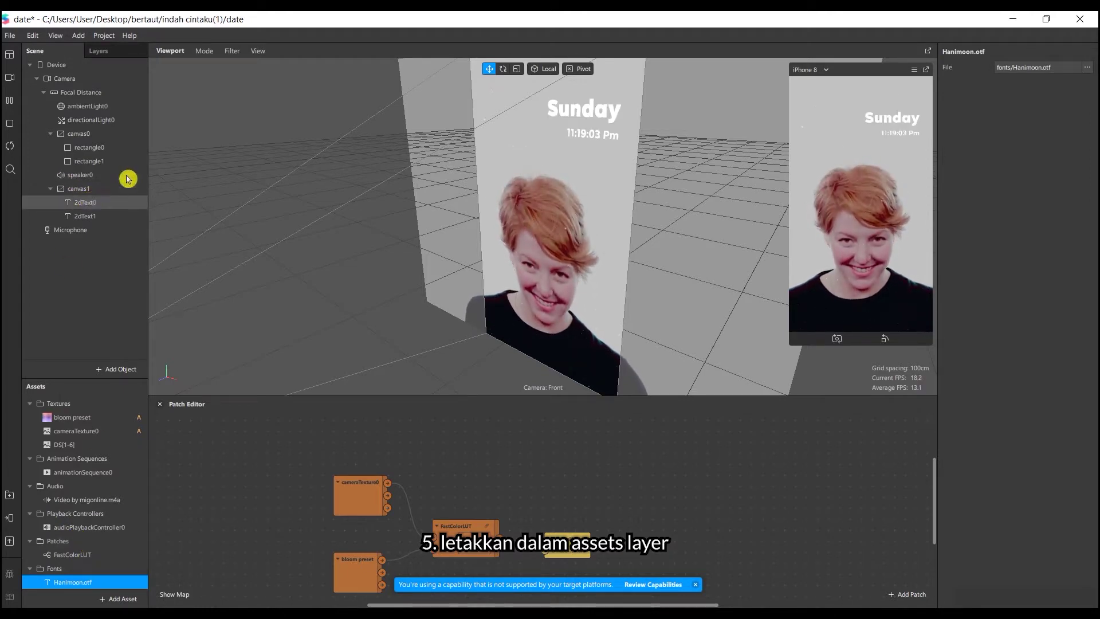
Step: Switch the viewport to the Back view so the text faces the camera
left_click(214, 56)
left_click(228, 53)
left_click(255, 53)
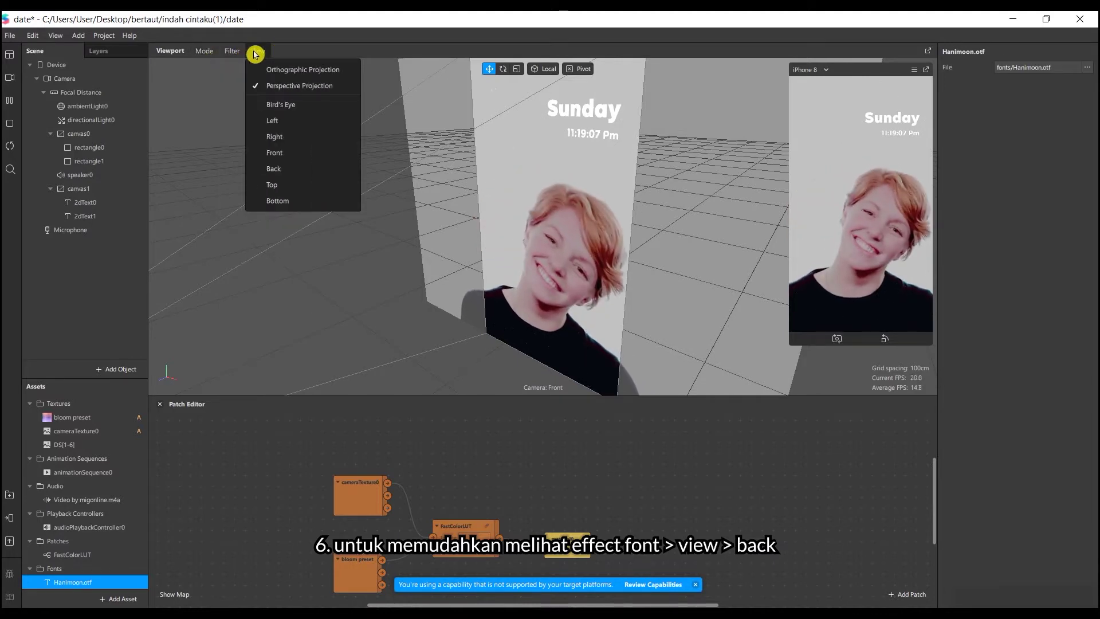
left_click(278, 167)
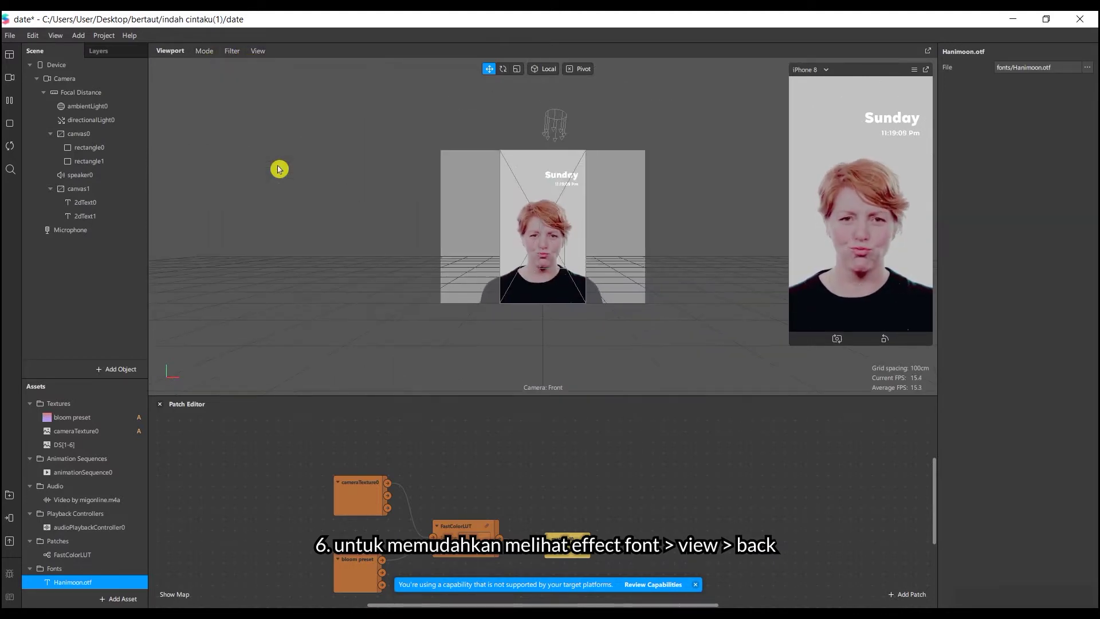
scroll(573, 287, "up", 5)
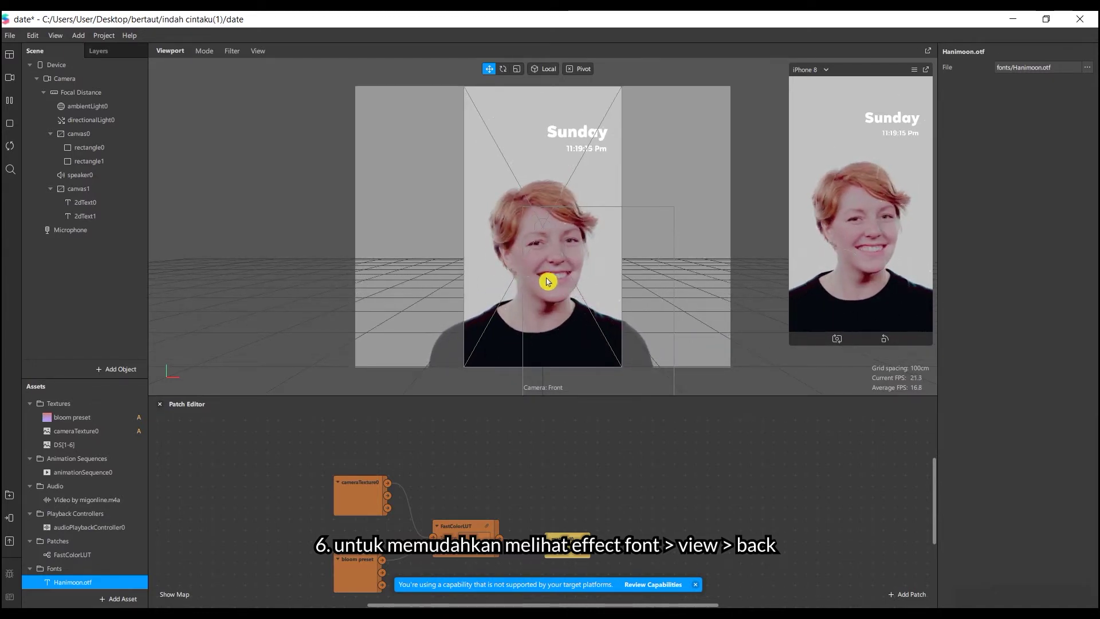
Step: Set the font of 2dText0 under canvas1 to Facebook Script Light
left_click(83, 204)
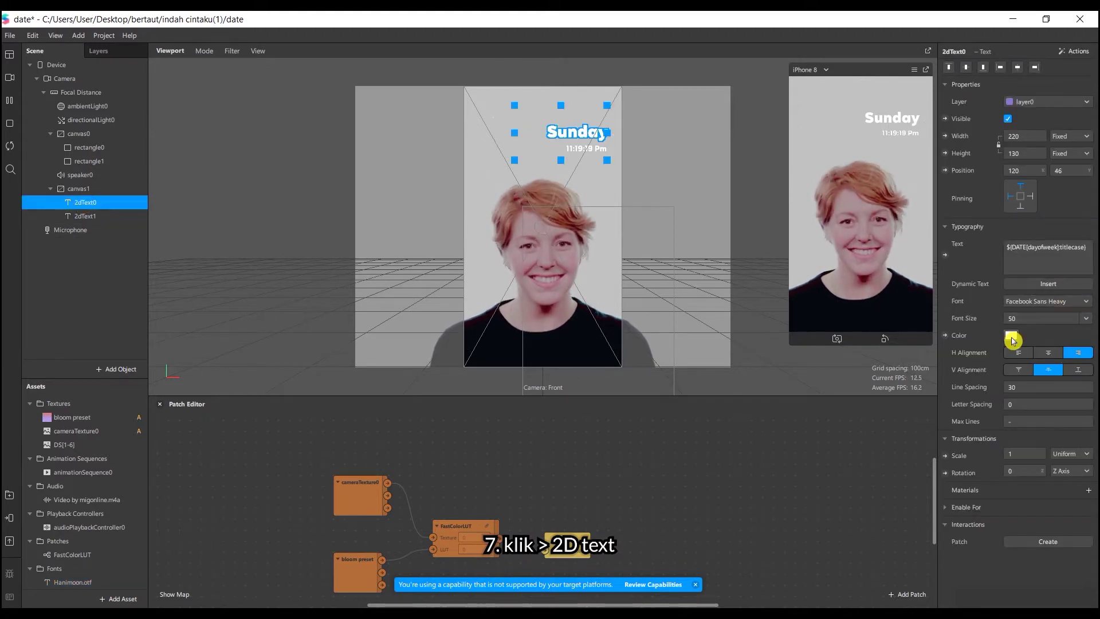
left_click(1030, 303)
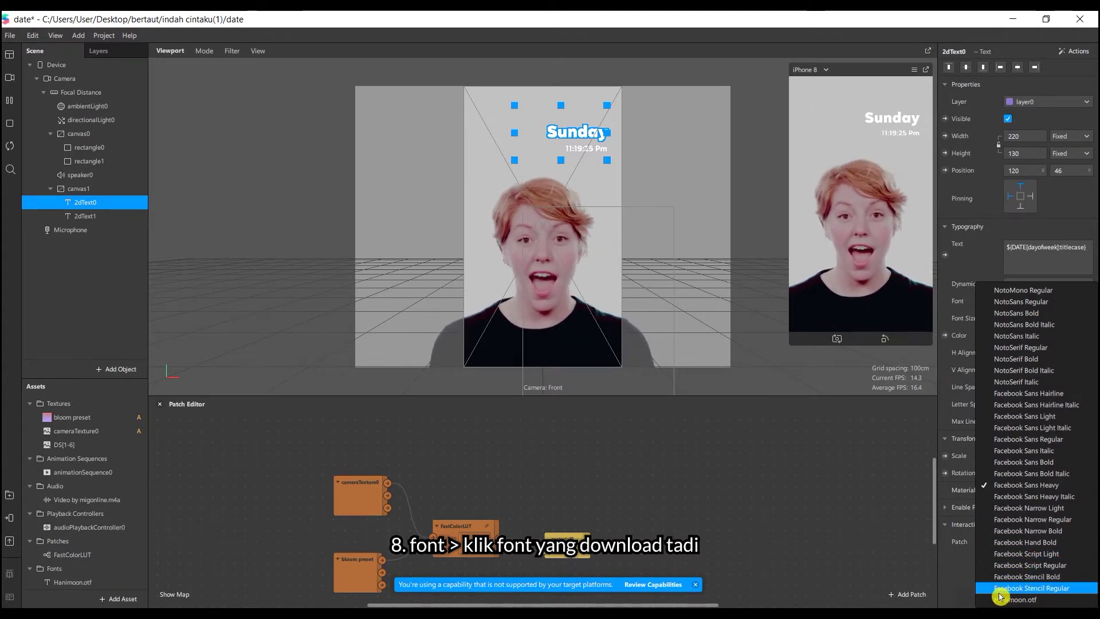
left_click(1039, 554)
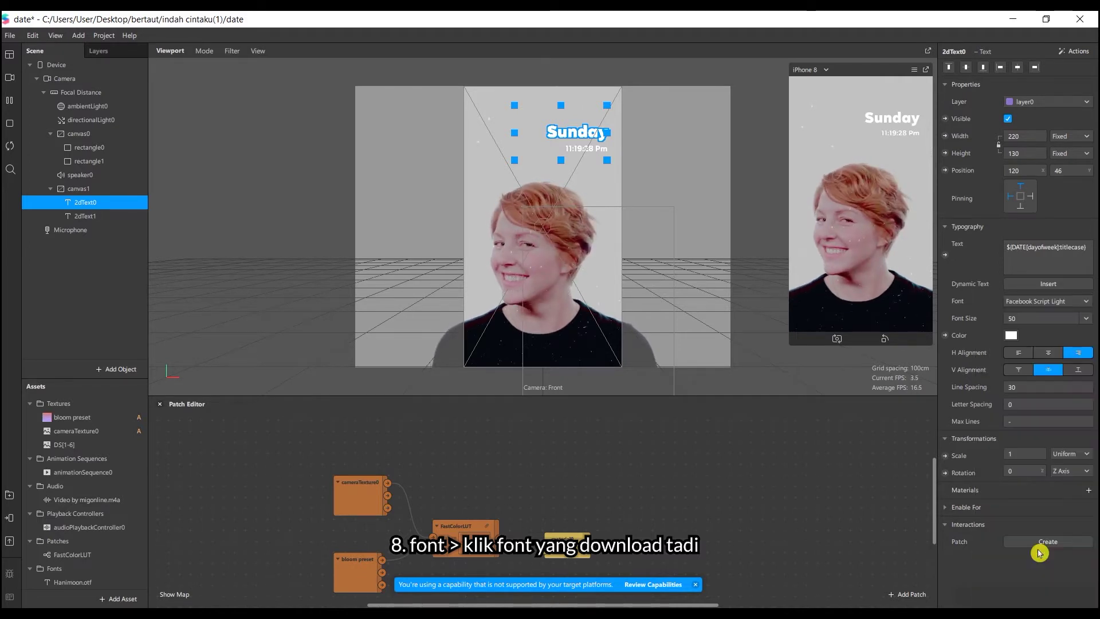
Step: Change the font of 2dText0 to the imported Hanimoon.otf
left_click(1039, 302)
key("Down")
key("Down")
key("Down")
key("Down")
key("Down")
key("Down")
key("Down")
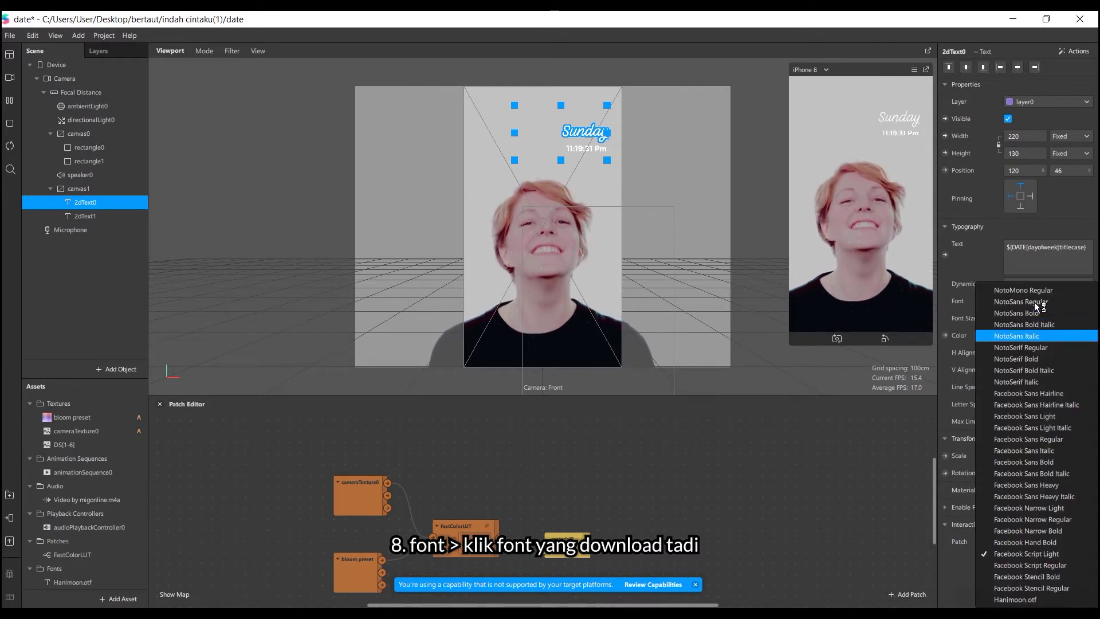
key("Down")
key("Down")
key("Down")
key("Down")
key("Down")
key("Down")
key("Down")
key("Down")
key("Down")
key("Down")
key("Down")
key("Down")
key("Down")
key("Down")
key("Down")
key("Down")
key("Down")
key("Down")
key("Down")
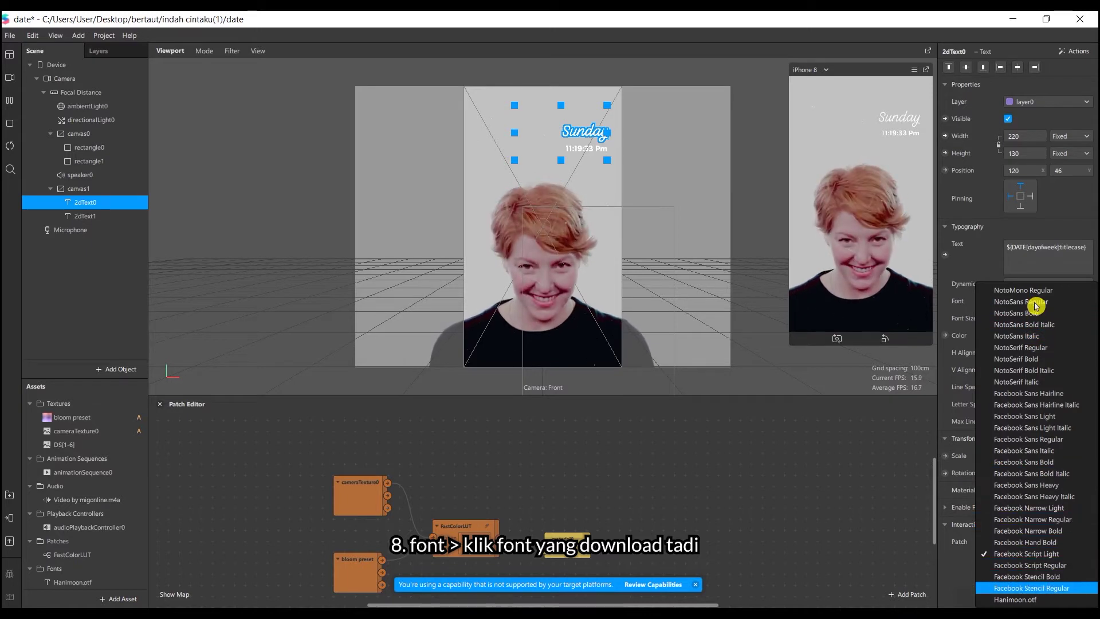
key("Return")
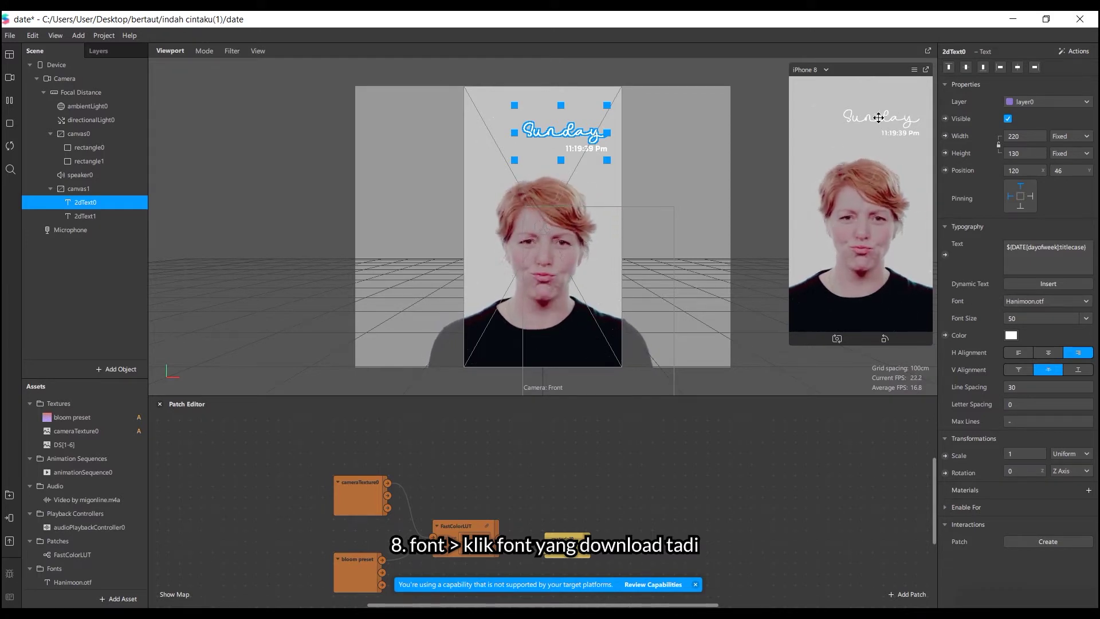
Step: Undo the last font change on 2dText0 and return the viewport to the Back view
left_click_drag(878, 118, 867, 116)
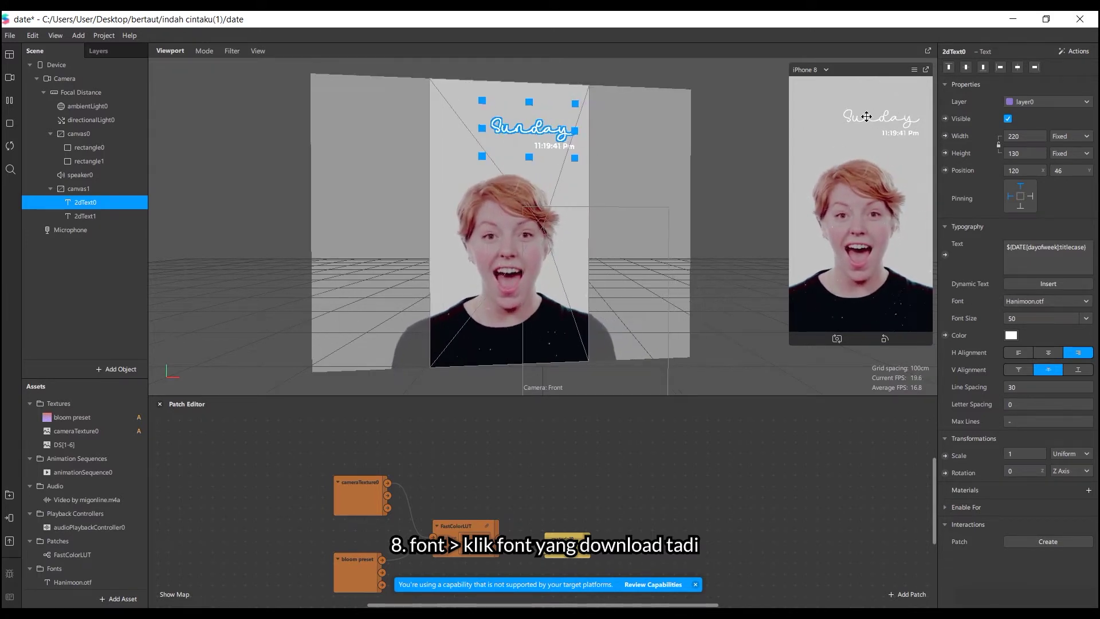
key("ctrl+z")
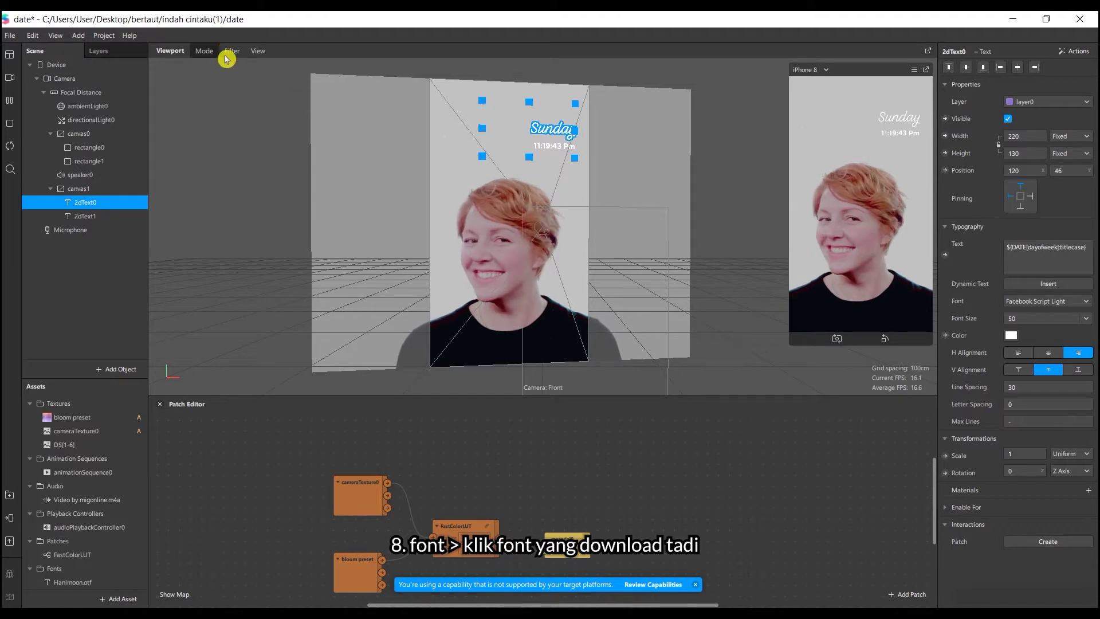
left_click(259, 52)
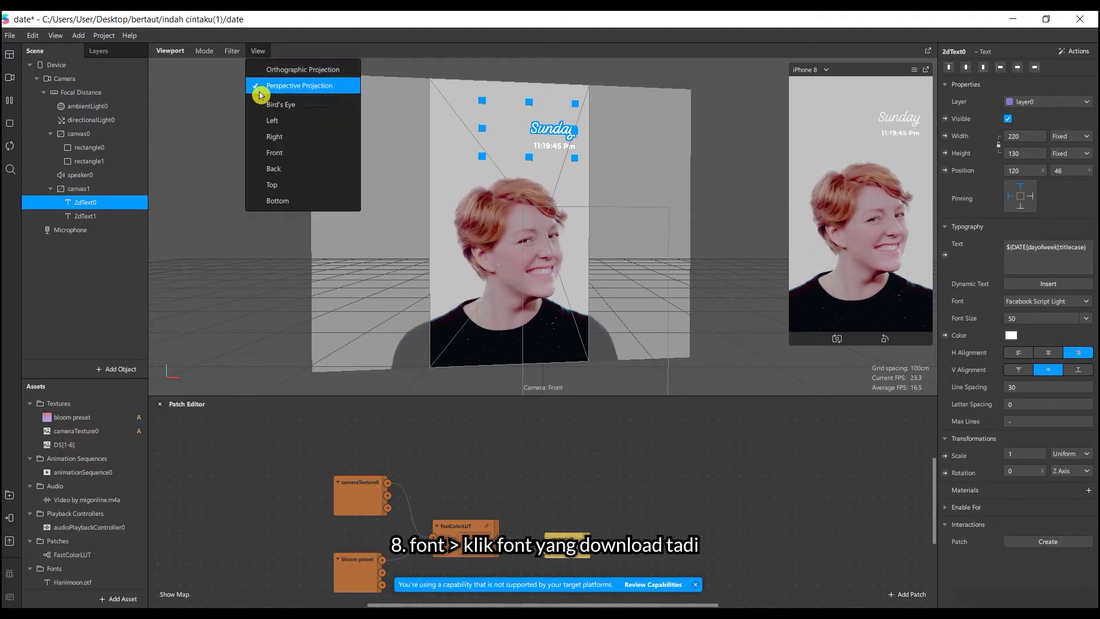
left_click(270, 169)
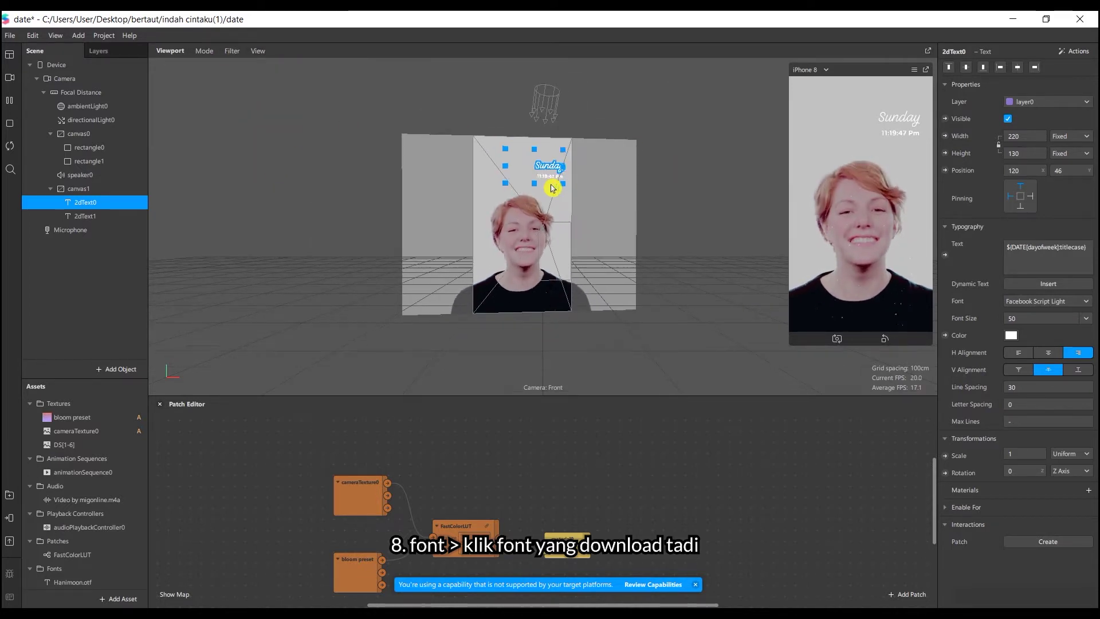
scroll(551, 188, "up", 5)
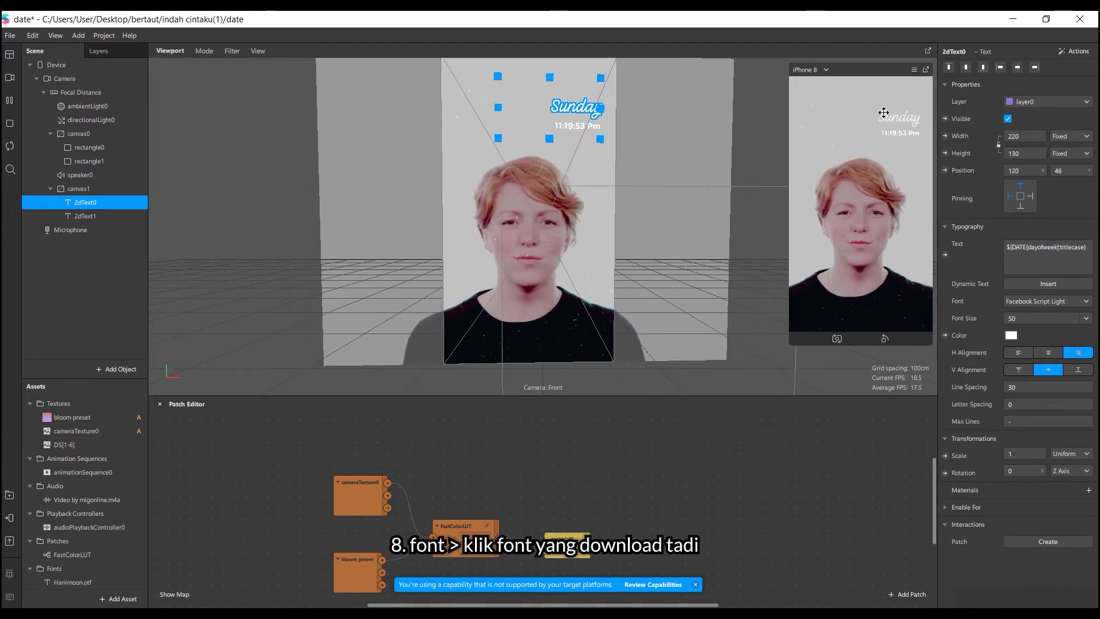
Step: Set the font of 2dText0 to Hanimoon.otf and move the day text to about X 77.5, Y 43
left_click(1073, 303)
key("Down")
key("Down")
key("Down")
key("Down")
key("Down")
key("Down")
key("Down")
key("Down")
key("Down")
key("Down")
key("Down")
key("Down")
key("Down")
key("Down")
key("Down")
key("Down")
key("Down")
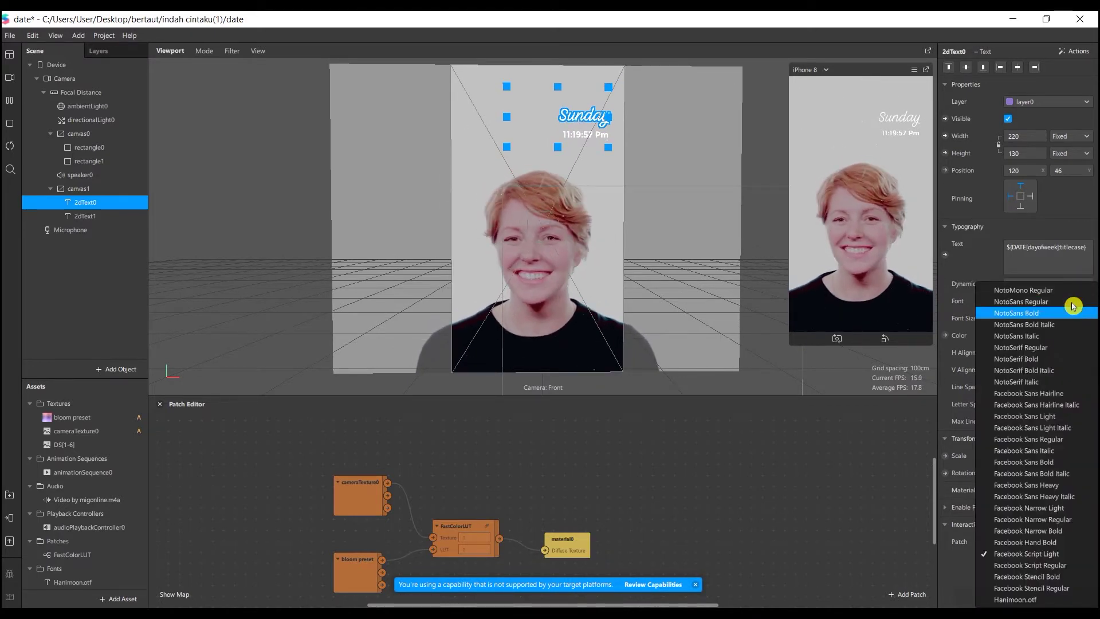
key("Down")
key("Down")
key("Down")
key("Down")
key("Down")
key("Down")
key("Down")
key("Down")
key("Down")
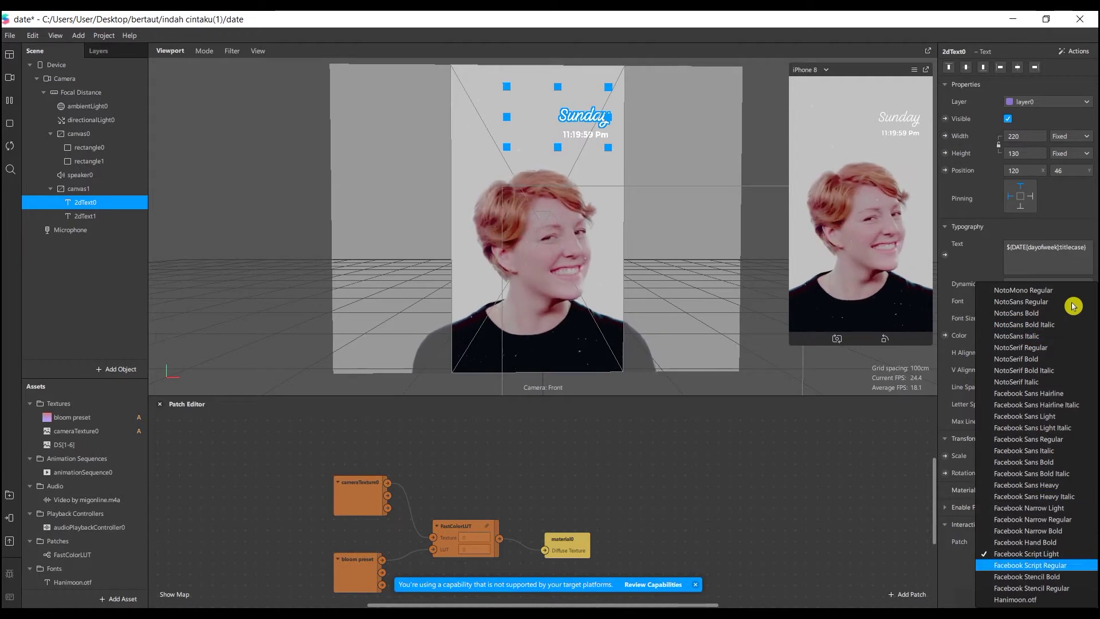
key("Return")
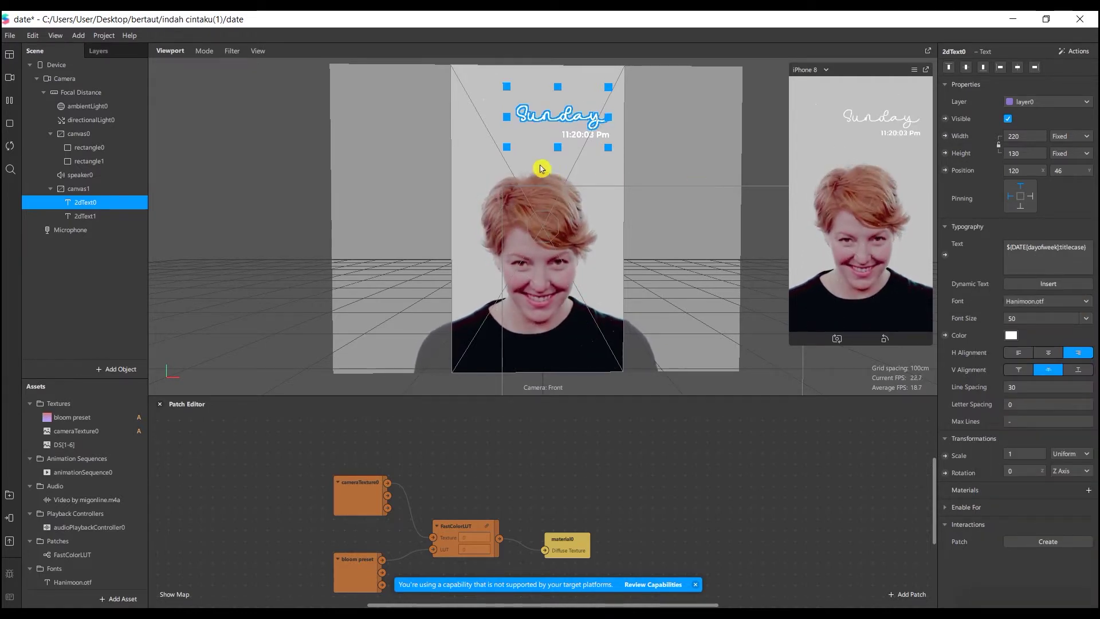
left_click_drag(559, 122, 539, 122)
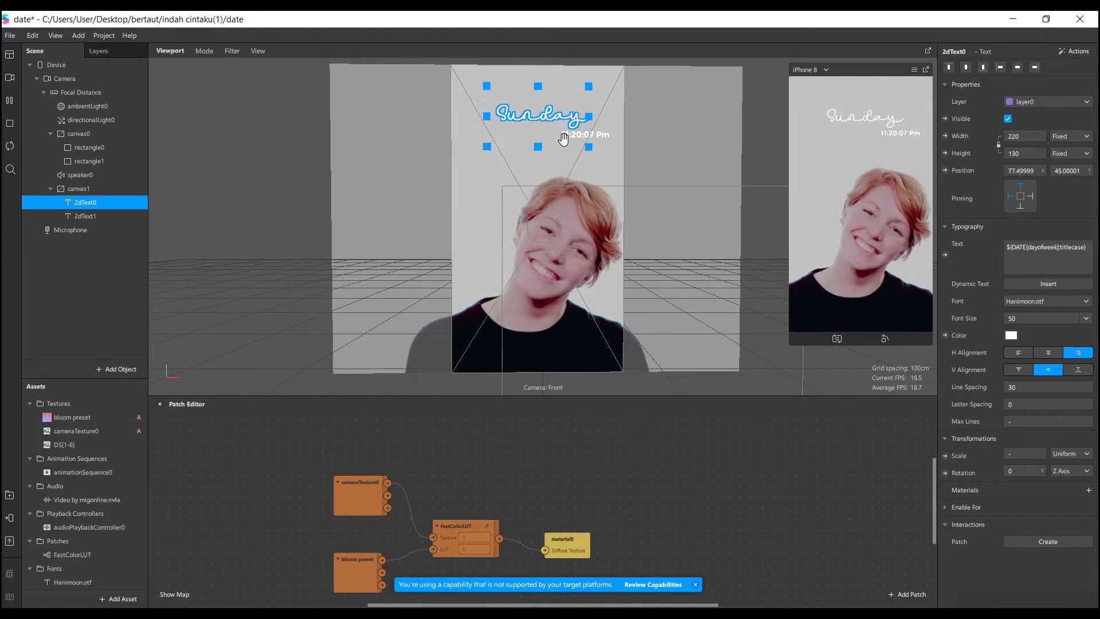
left_click_drag(555, 118, 558, 118)
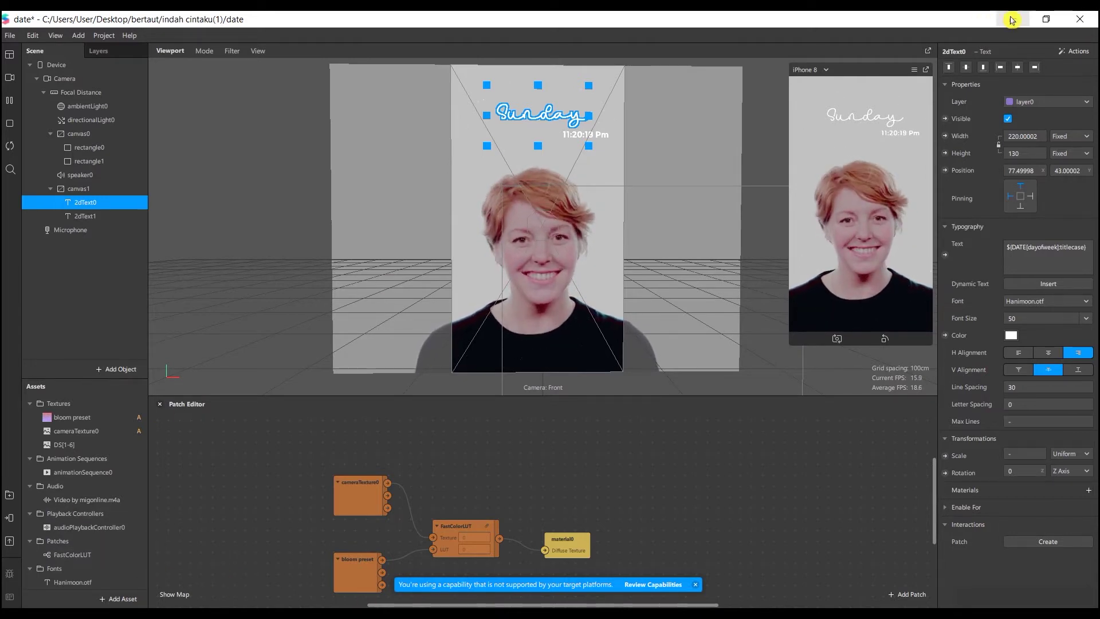
Step: Import the Cutewritten-Regular, Sign Of Love (Demo), Quinlophe Preview, Lovely Valentine and Love font files from the desktop into the project's assets
left_click(1013, 19)
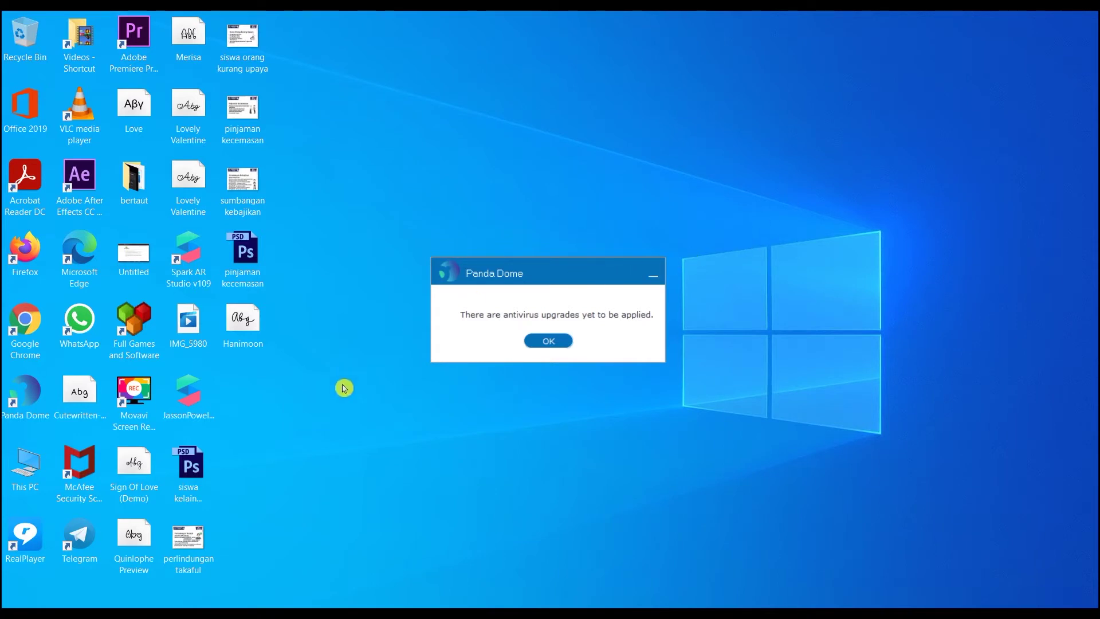
left_click(66, 376)
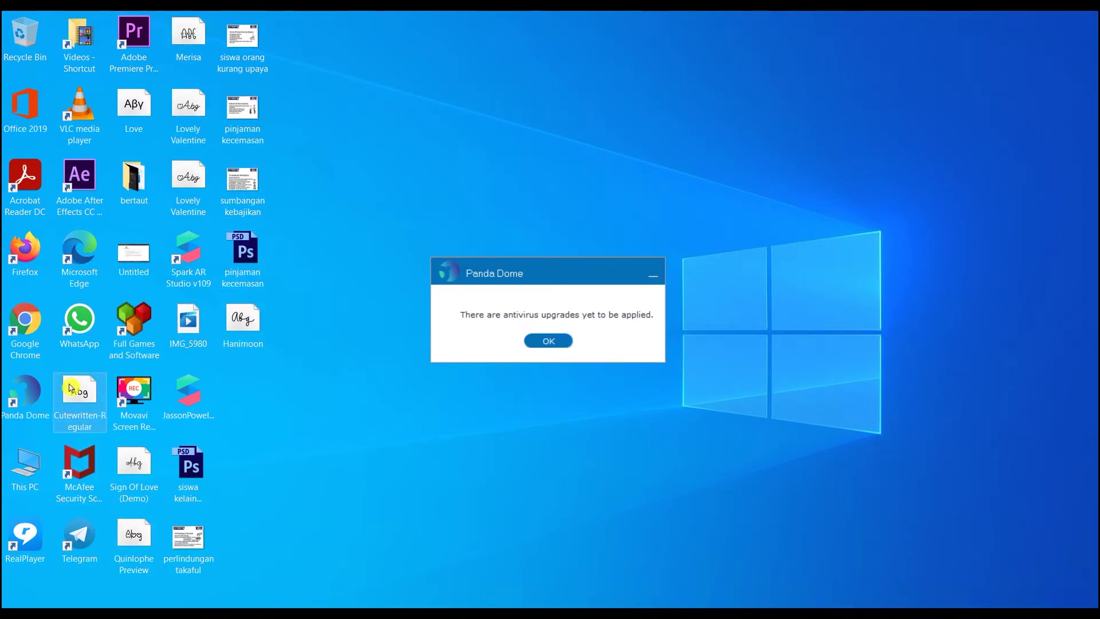
left_click(137, 522, "ctrl")
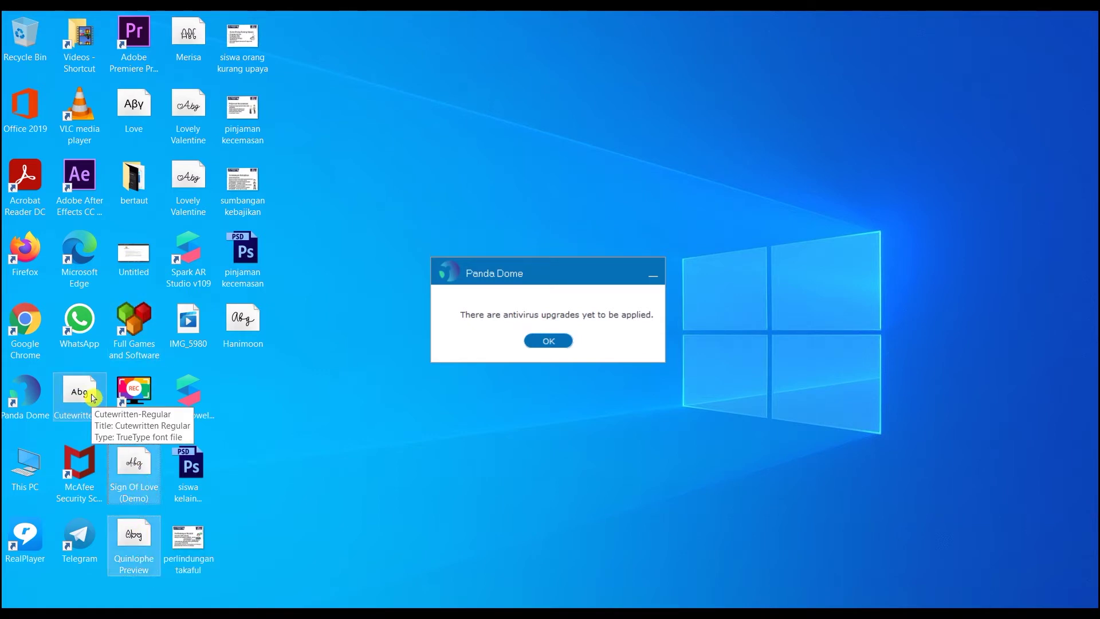
left_click(203, 185, "ctrl")
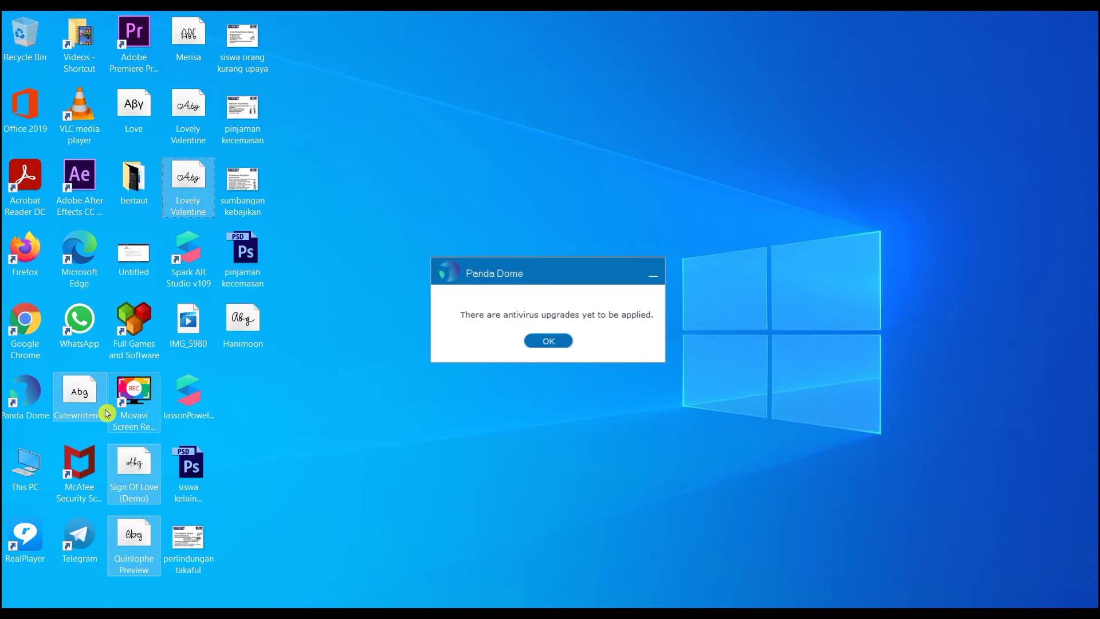
left_click(155, 100, "ctrl")
left_click_drag(148, 491, 81, 579)
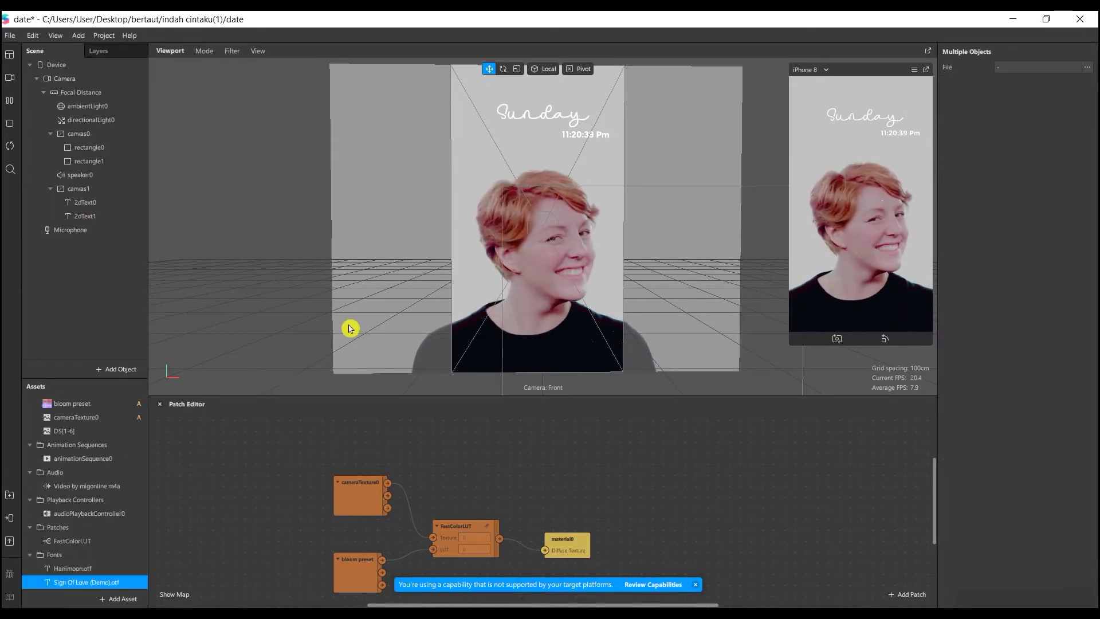
Step: Try the imported Cutewritten-Regular.ttf as the font of the time text 2dText1
left_click(84, 217)
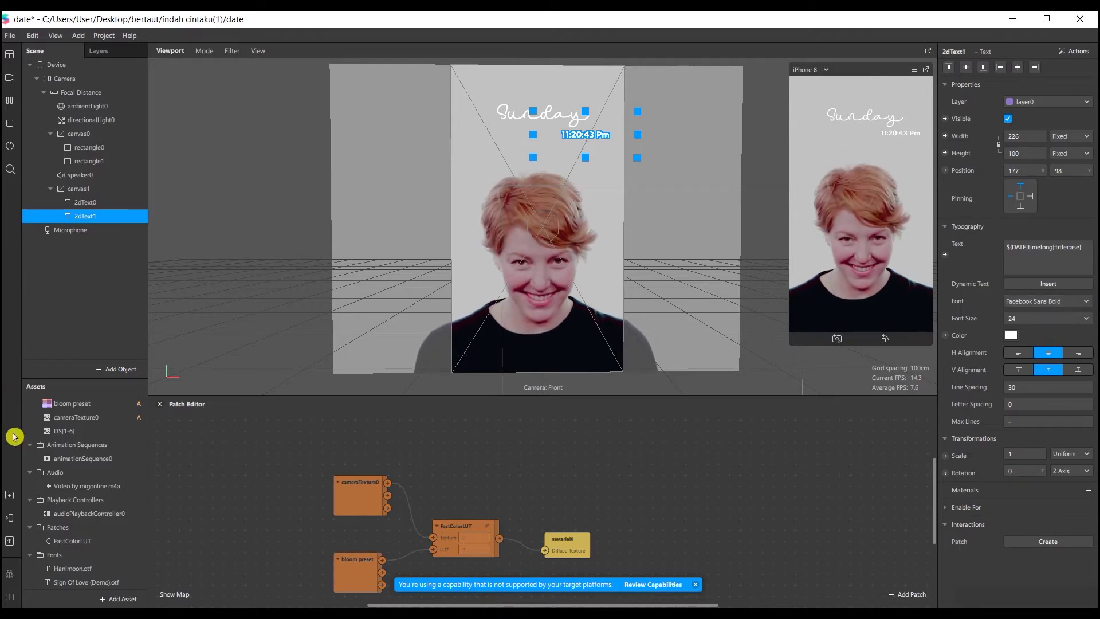
left_click(1058, 303)
key("Down")
key("Down")
key("Down")
key("Down")
key("Down")
key("Down")
key("Down")
key("Down")
key("Down")
key("Down")
key("Down")
key("Down")
key("Down")
key("Down")
key("Down")
key("Down")
key("Down")
key("Down")
key("Down")
key("Down")
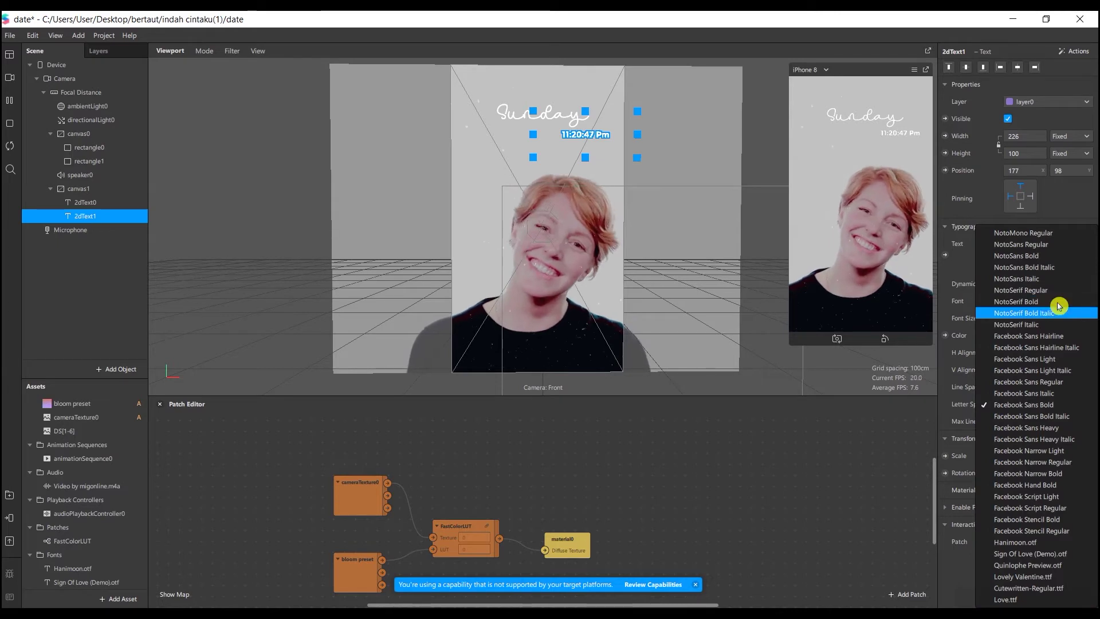
key("Down")
key("Down")
key("Down")
key("Down")
key("Down")
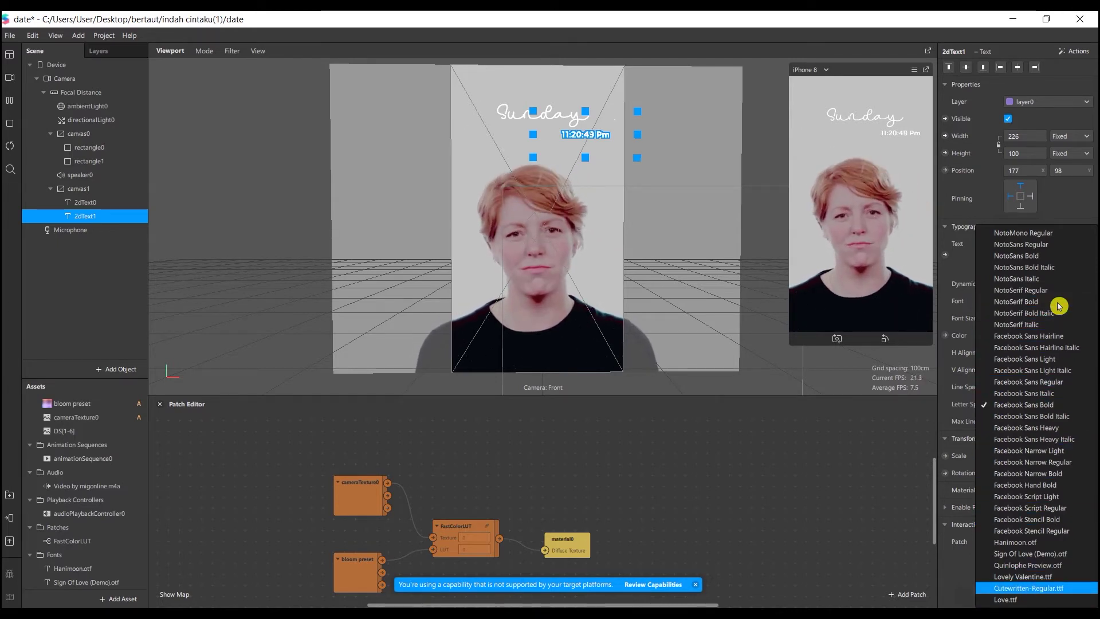
key("Return")
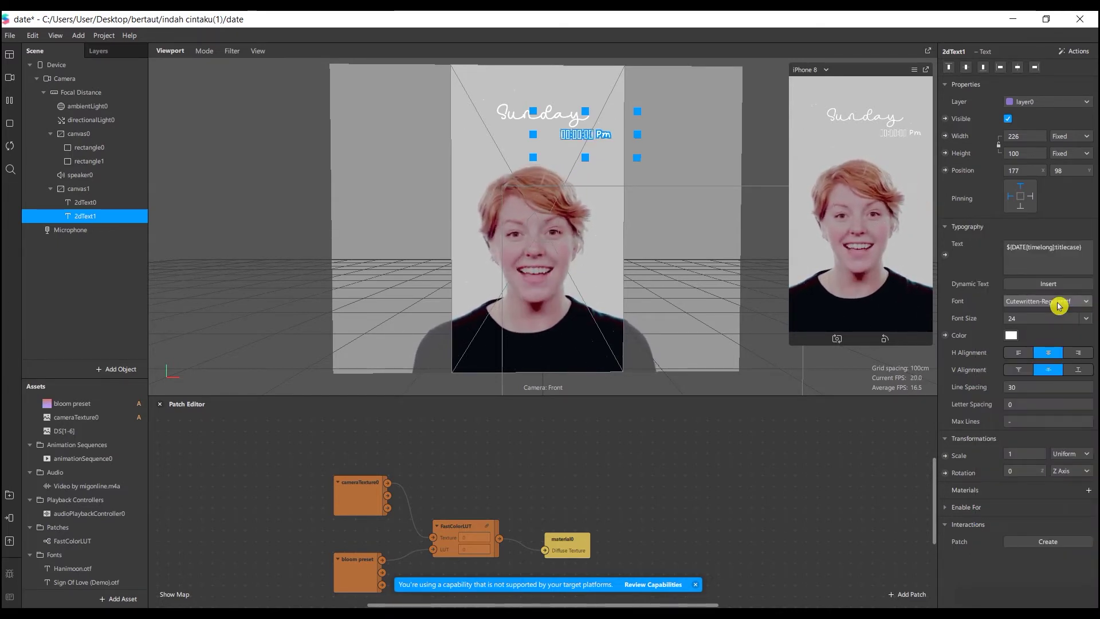
Step: Change the font of 2dText1 to Quinlophe Preview.otf
left_click(1059, 304)
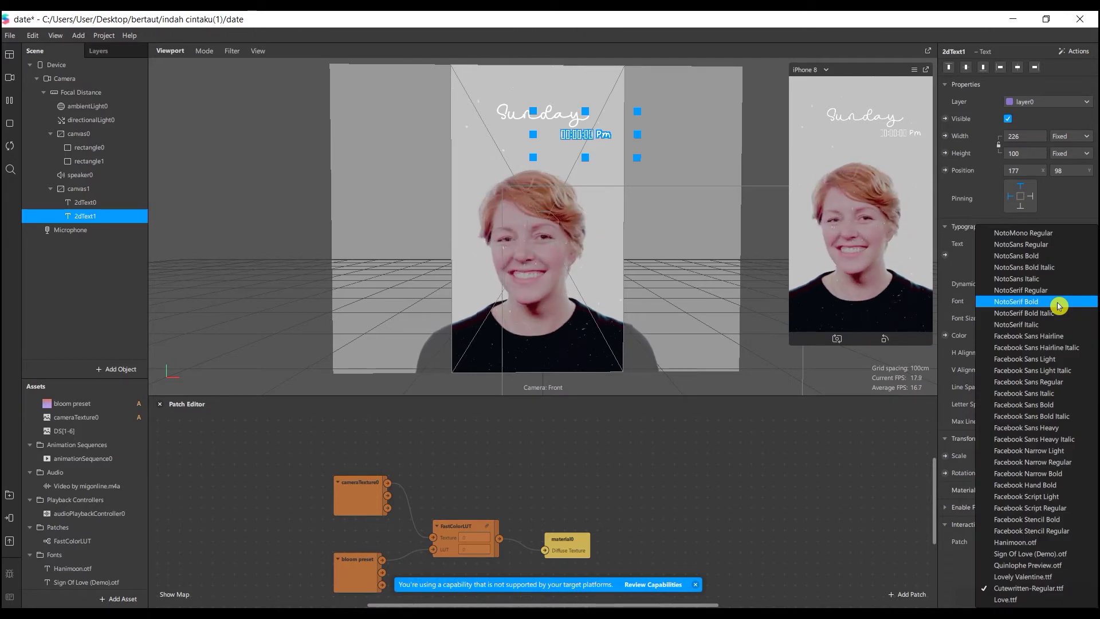
key("Down")
key("Down")
key("Down")
key("Down")
key("Down")
key("Down")
key("Down")
key("Down")
key("Down")
key("Down")
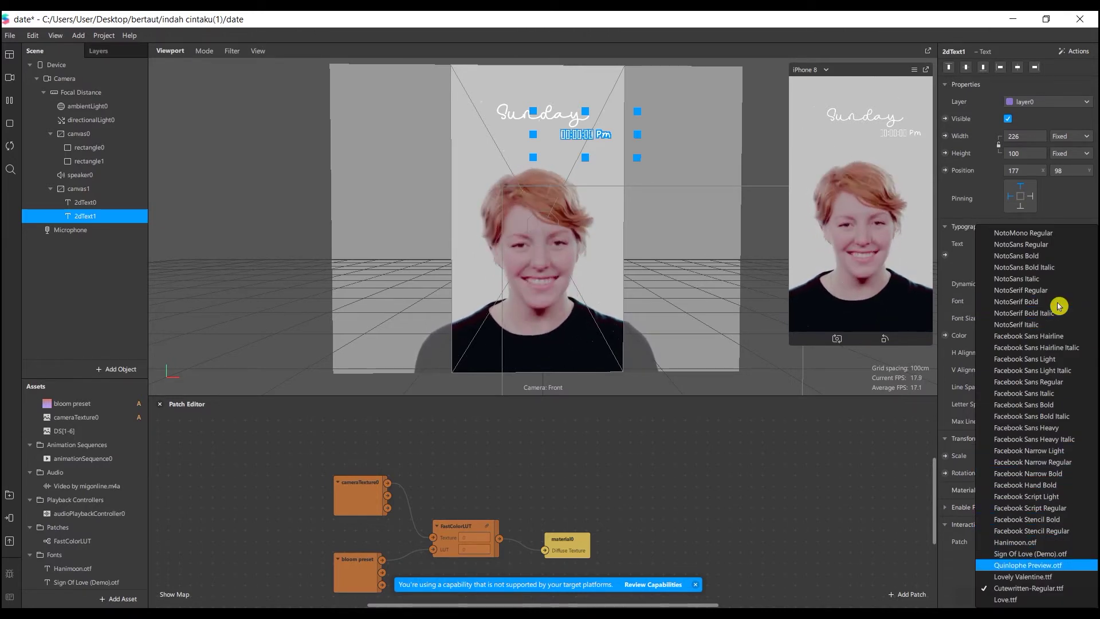
key("Return")
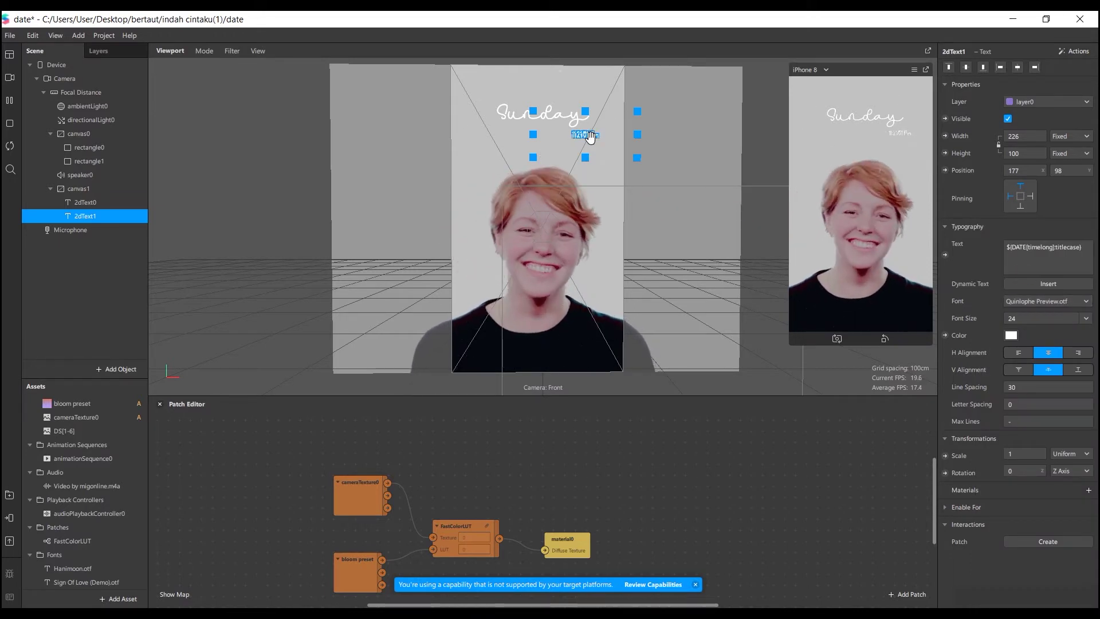
Step: Move 2dText1 under the day text at about X 85, Y 97 and adjust its font size through 30 and 40 to 35
left_click_drag(590, 135, 549, 136)
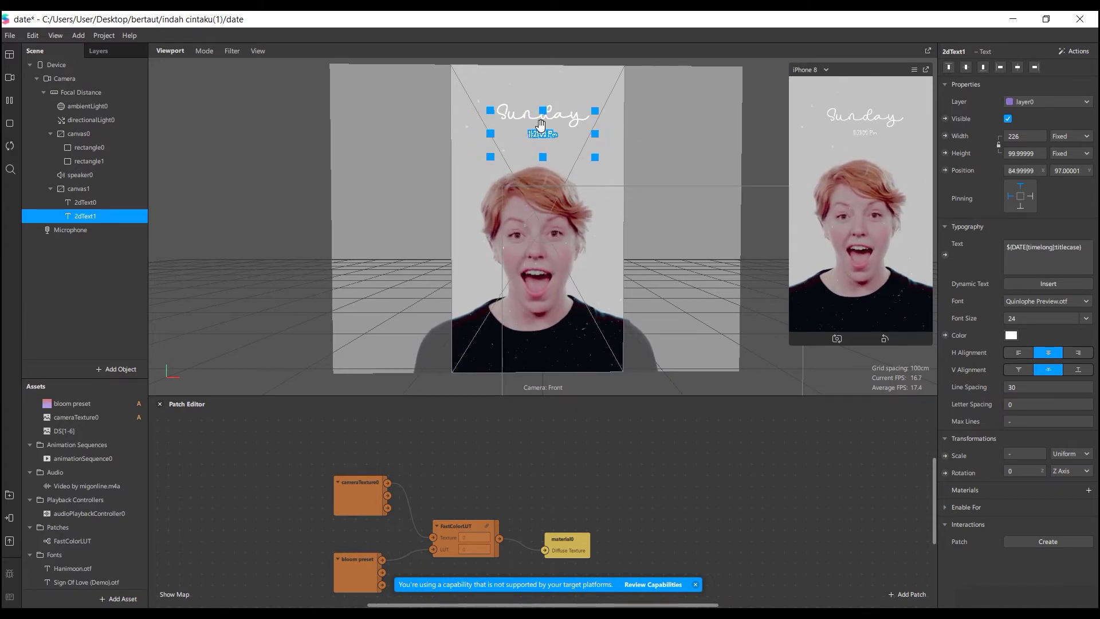
scroll(541, 125, "up", 1)
scroll(541, 125, "up", 1)
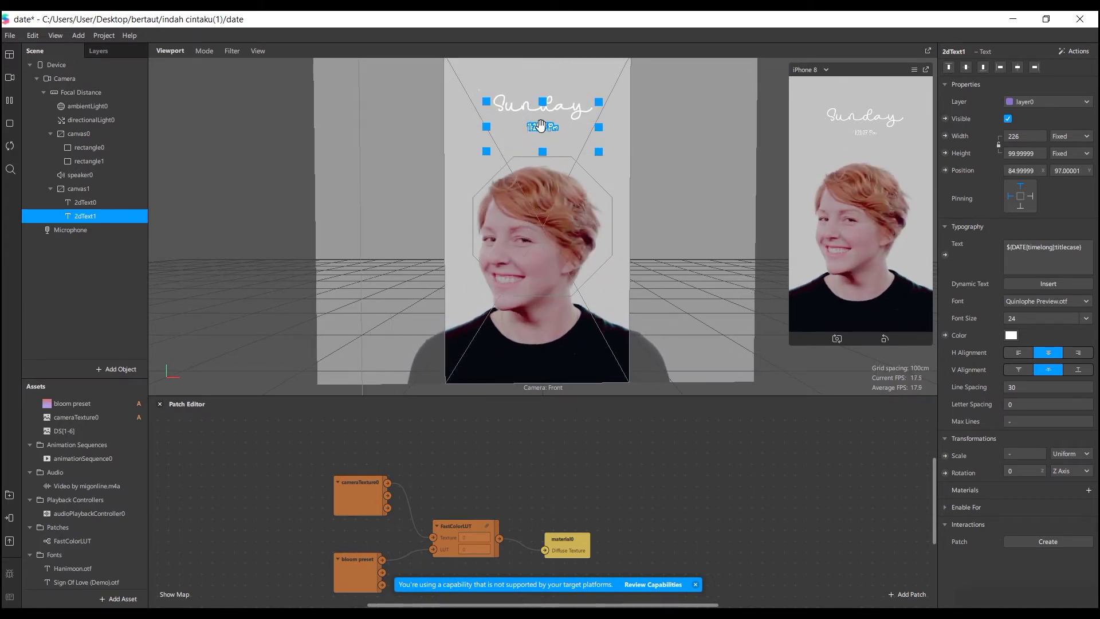
left_click(1050, 316)
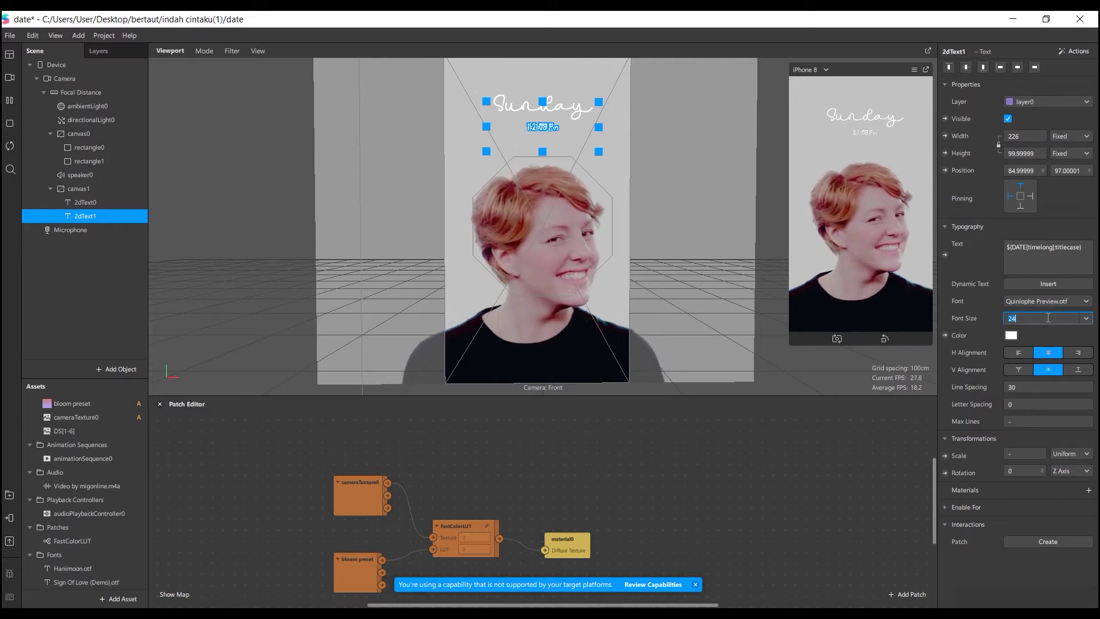
type("30")
key("Return")
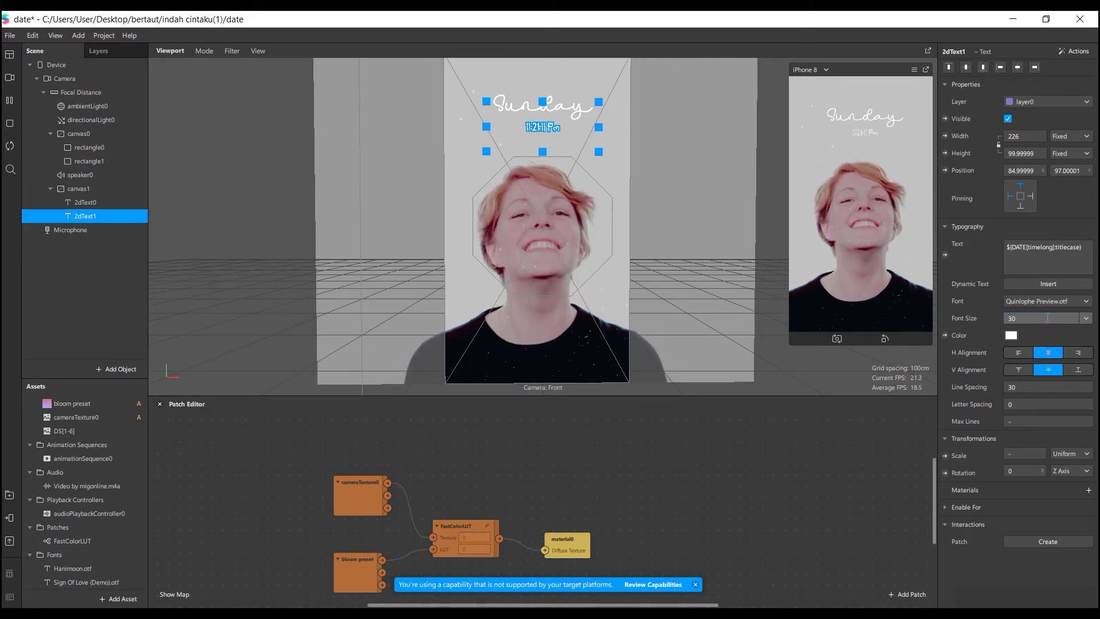
left_click(1006, 315)
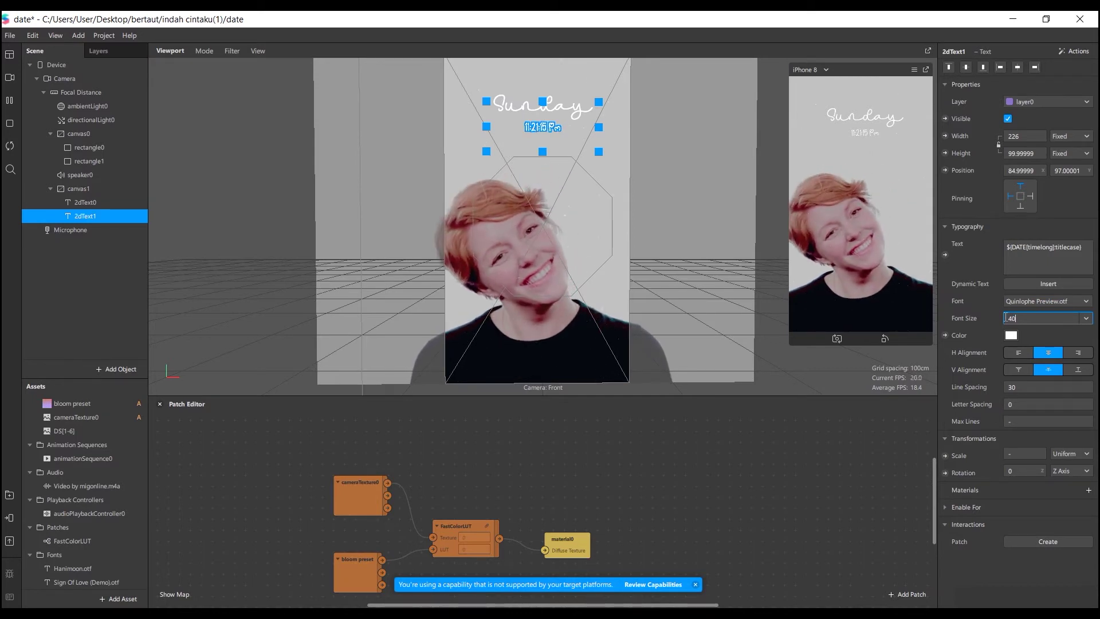
key("Return")
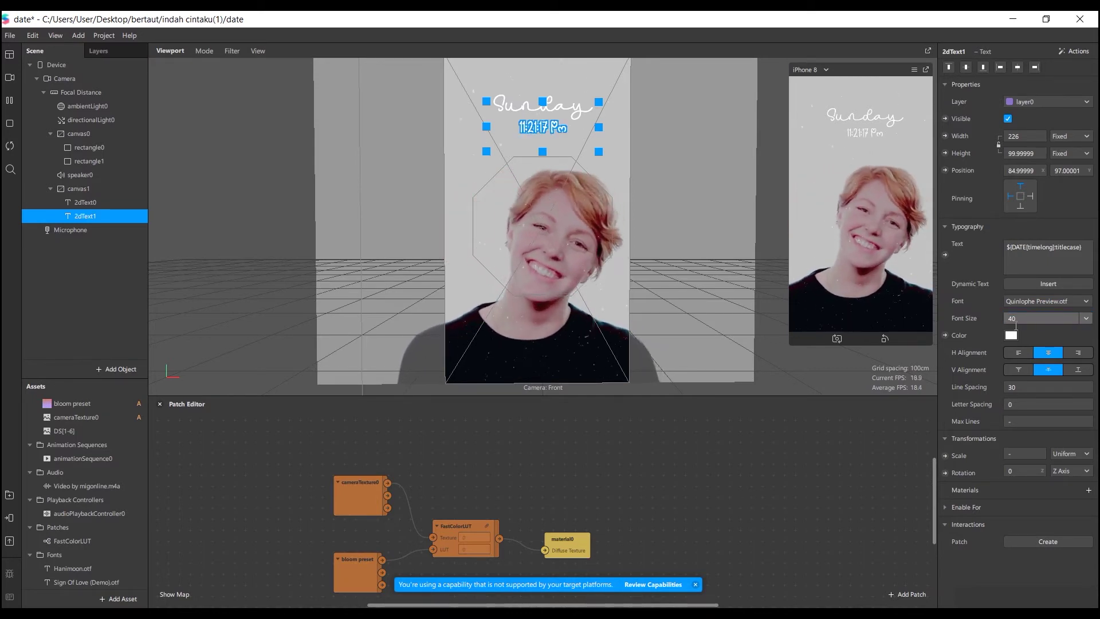
left_click(1014, 316)
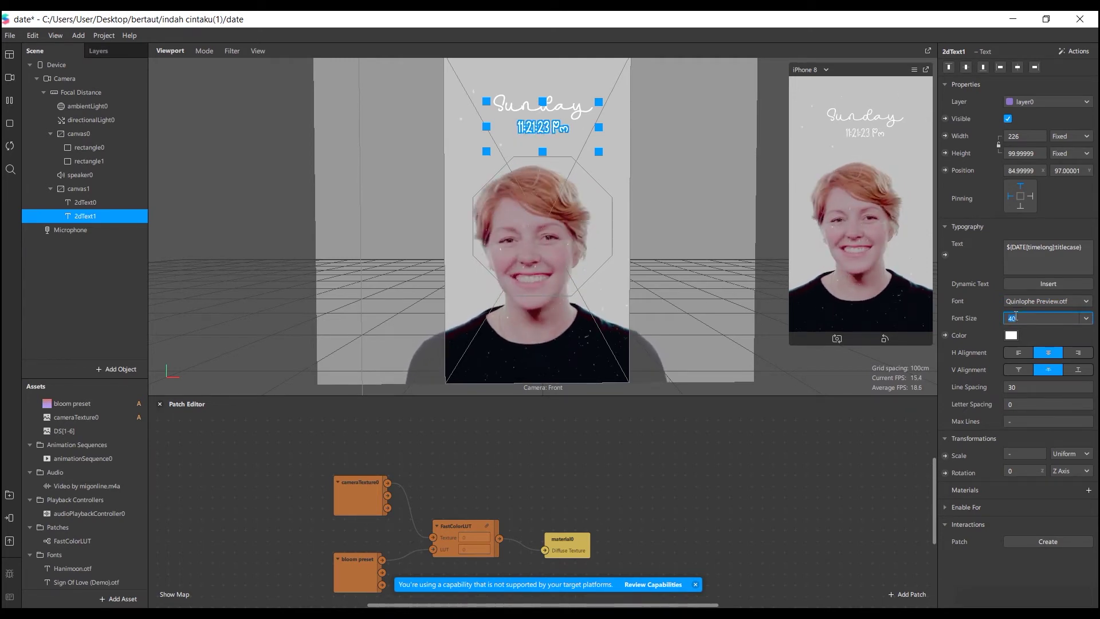
key("Return")
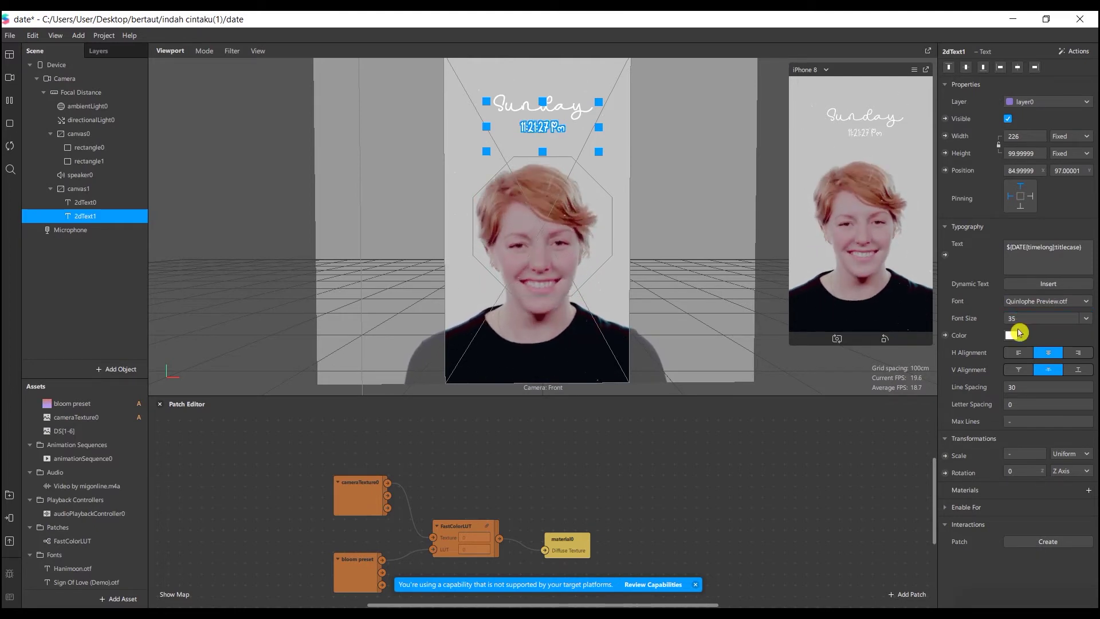
Step: Try Sign Of Love (Demo).otf and Hanimoon.otf as the font of 2dText1
left_click(1050, 308)
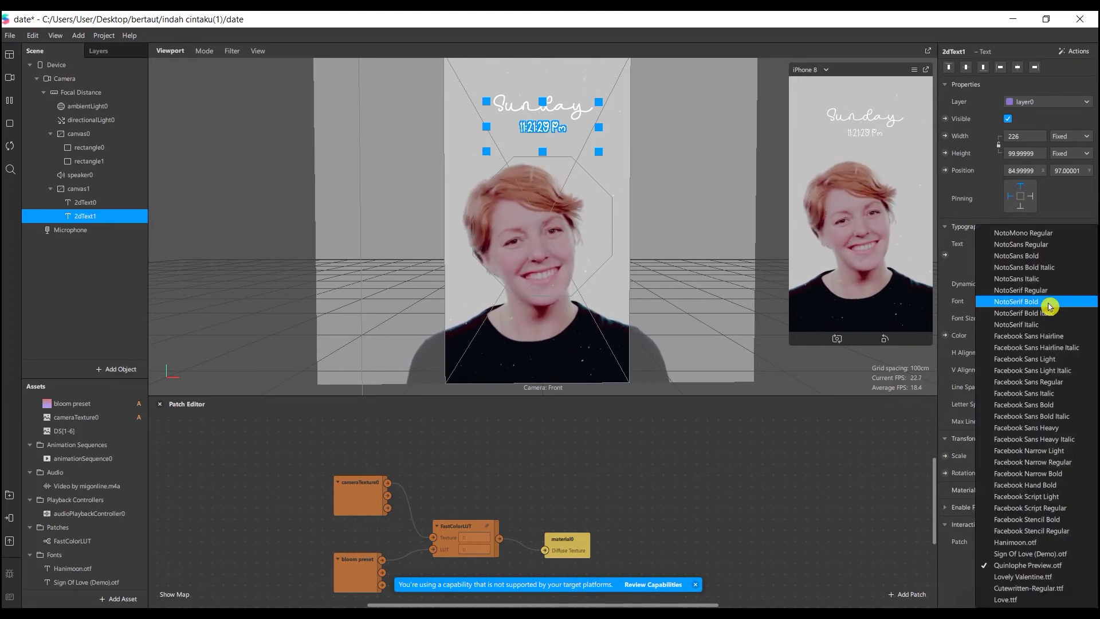
left_click(1029, 553)
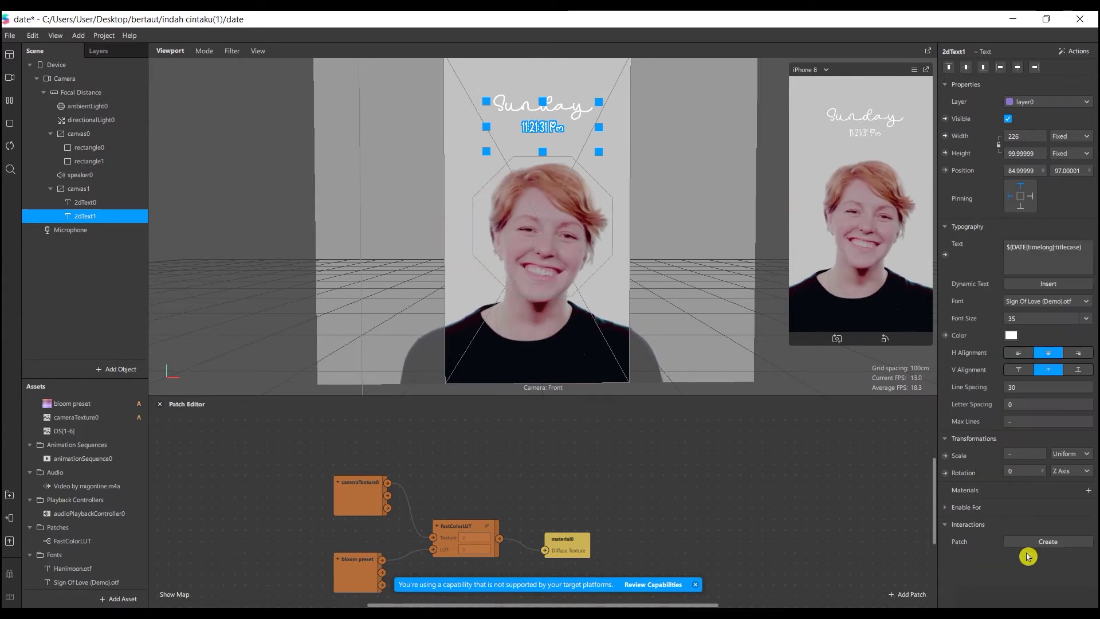
left_click(1057, 301)
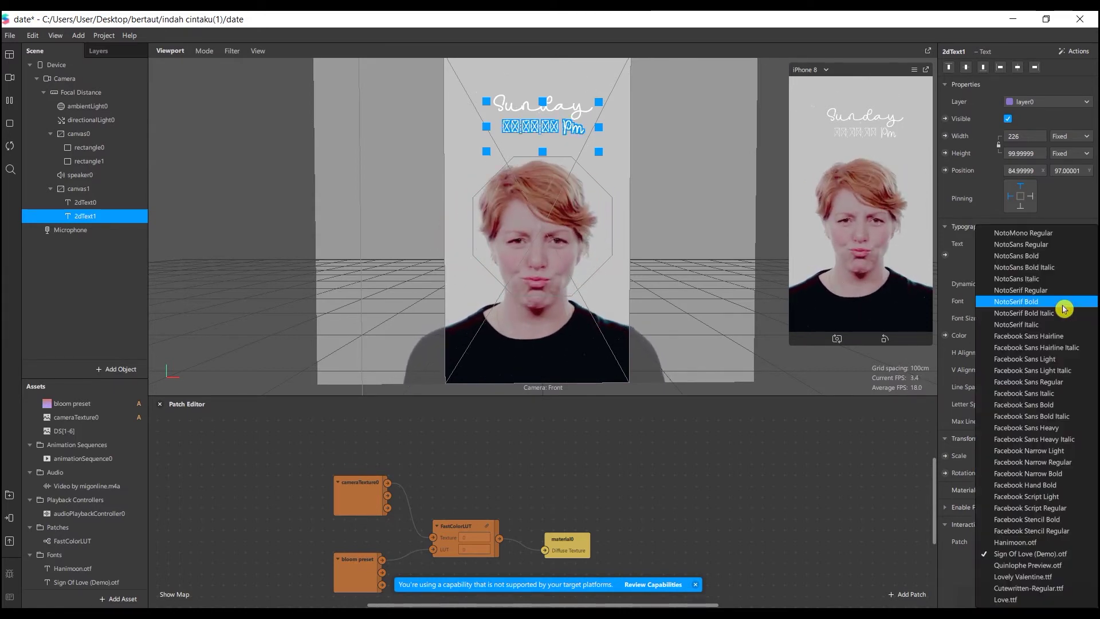
left_click(1045, 544)
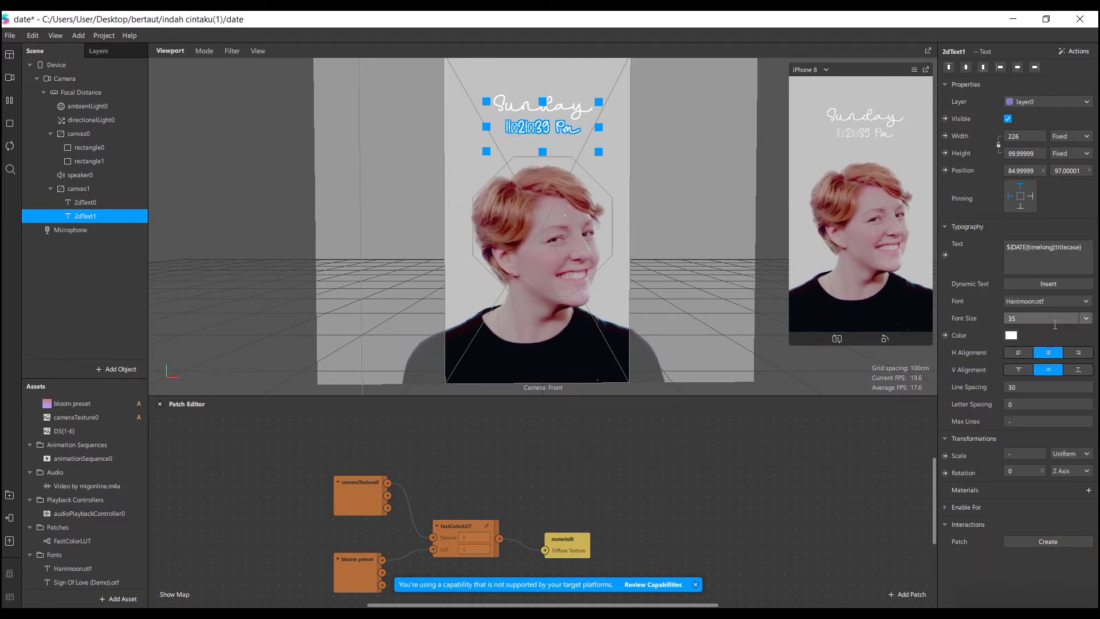
Step: Set the font of the time text 2dText1 to Love.ttf
left_click(1061, 301)
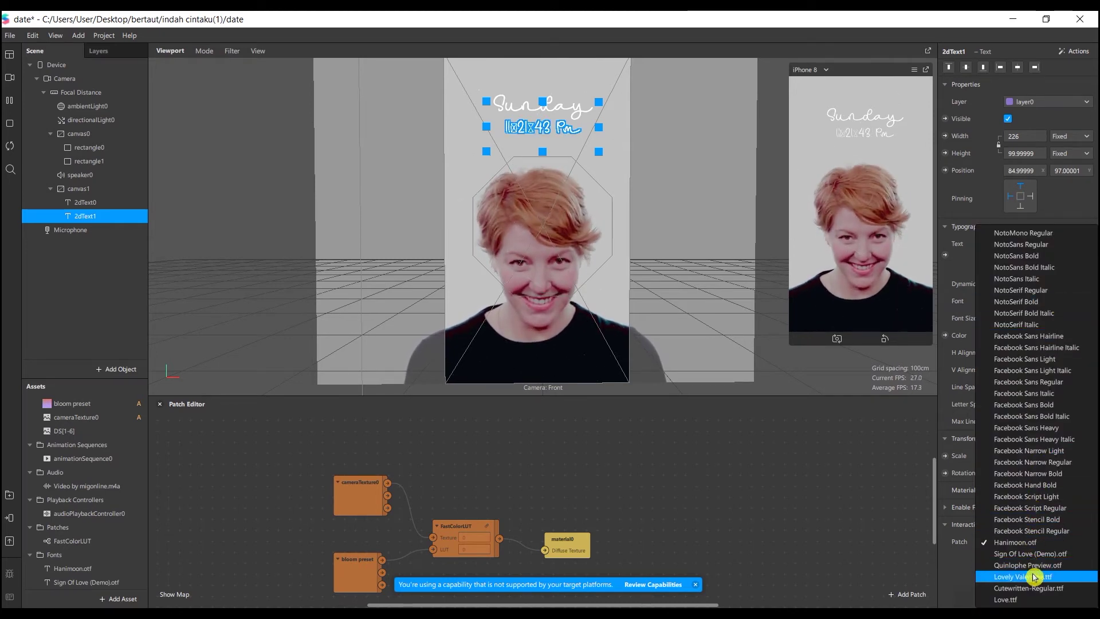
key("Down")
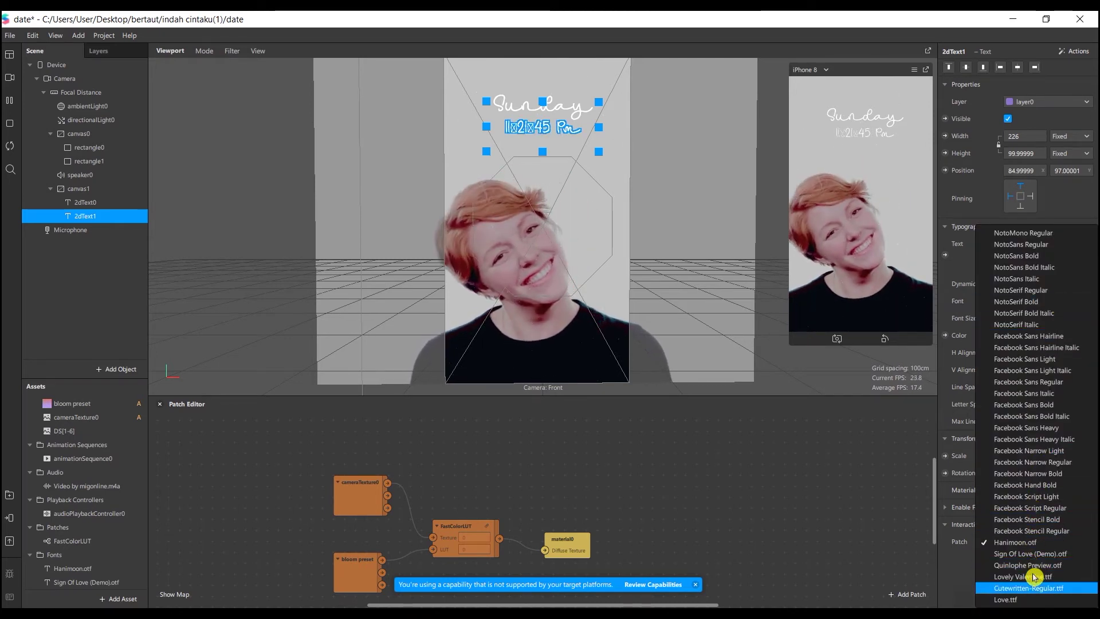
key("Down")
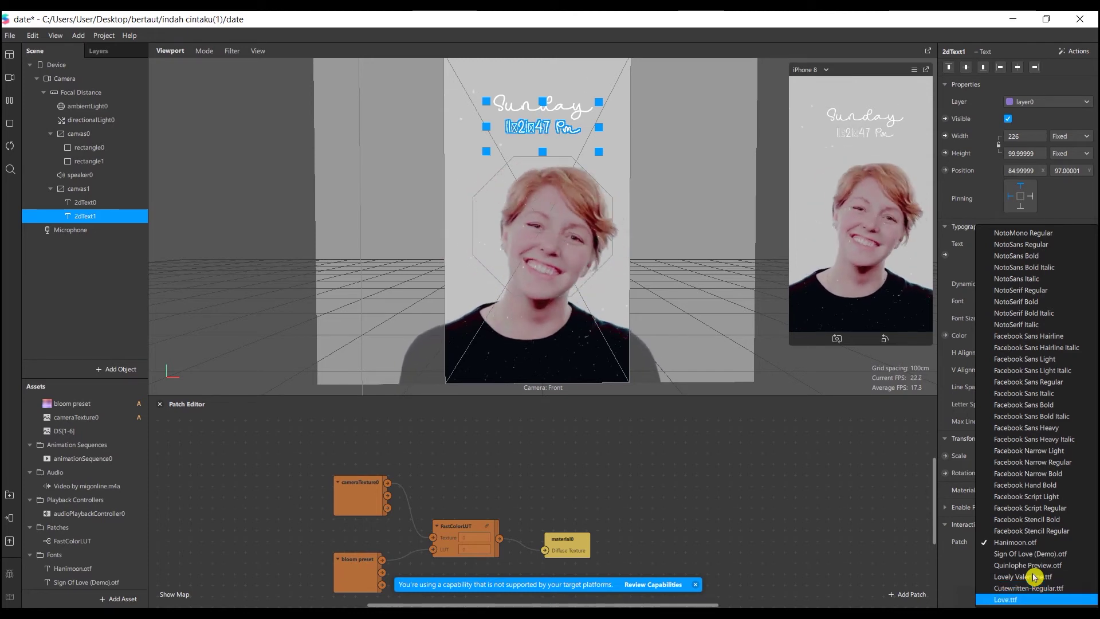
key("Return")
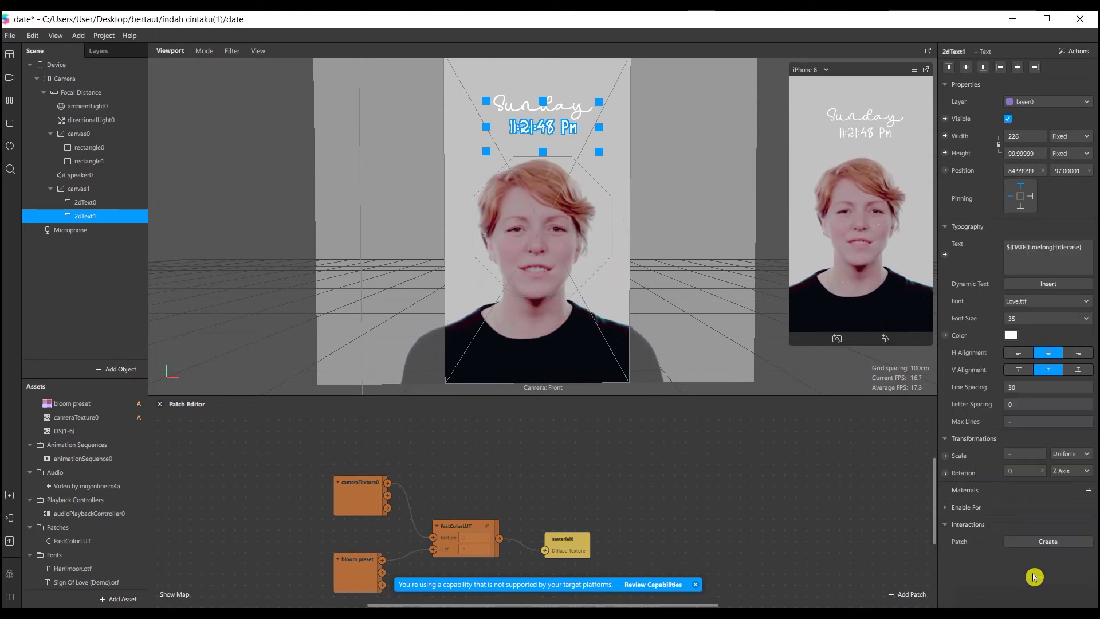
Step: Change the font of the time text 2dText1 to Cutewritten-Regular.ttf
left_click(1048, 307)
key("Down")
key("Down")
key("Down")
key("Down")
key("Down")
key("Down")
key("Down")
key("Down")
key("Down")
key("Down")
key("Down")
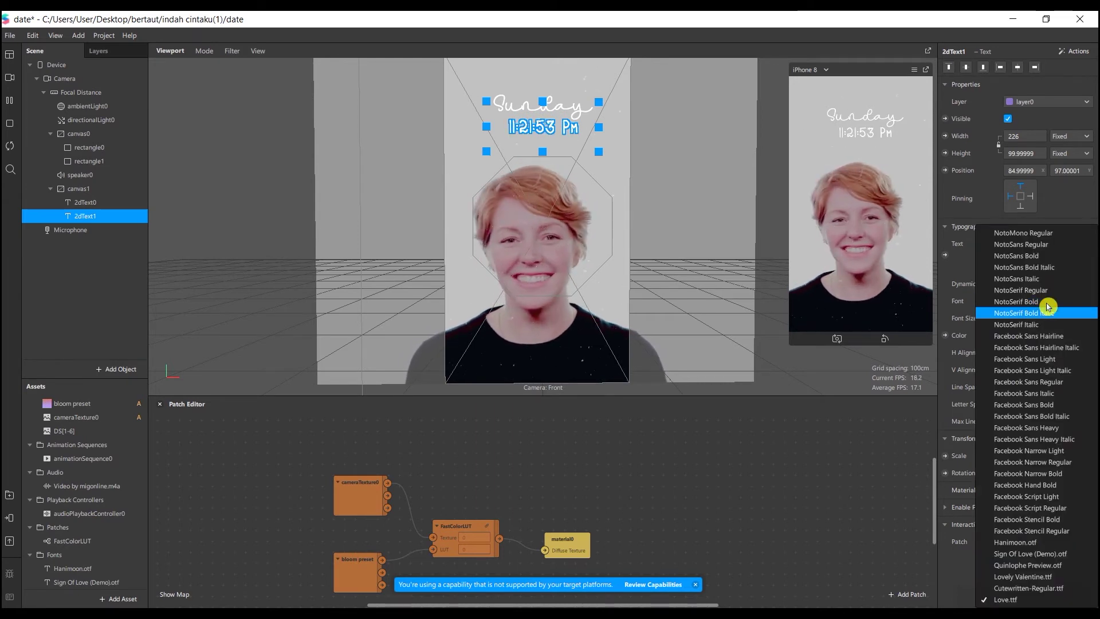
key("Down")
key("Down")
key("Down")
key("Down")
key("Down")
key("Down")
key("Down")
key("Down")
key("Down")
key("Down")
key("Down")
key("Down")
key("Down")
key("Down")
key("Down")
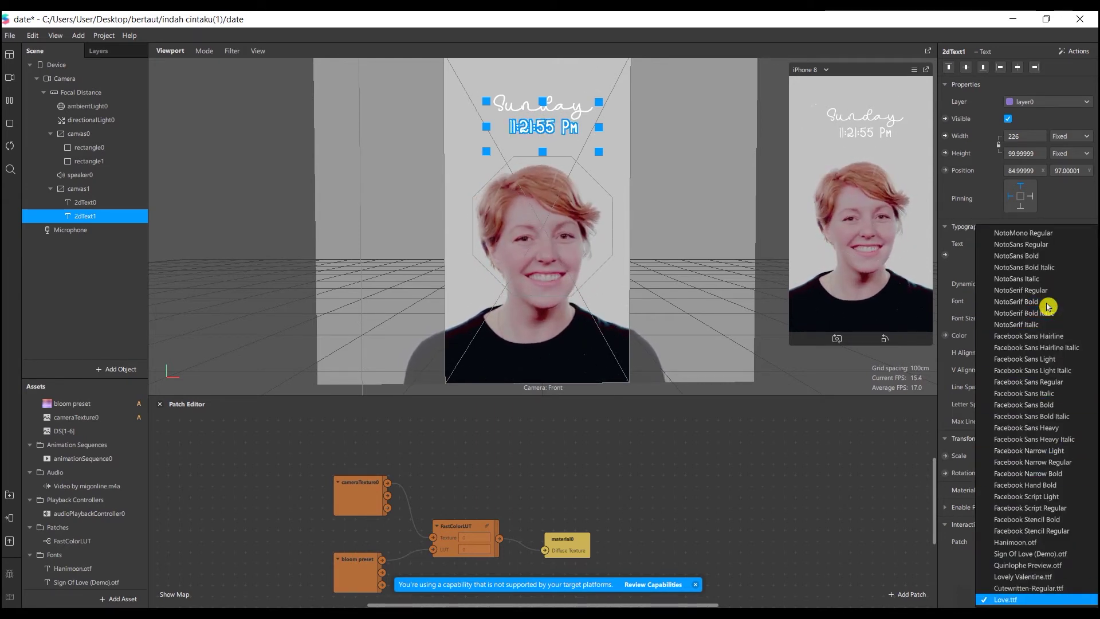
key("Up")
key("Return")
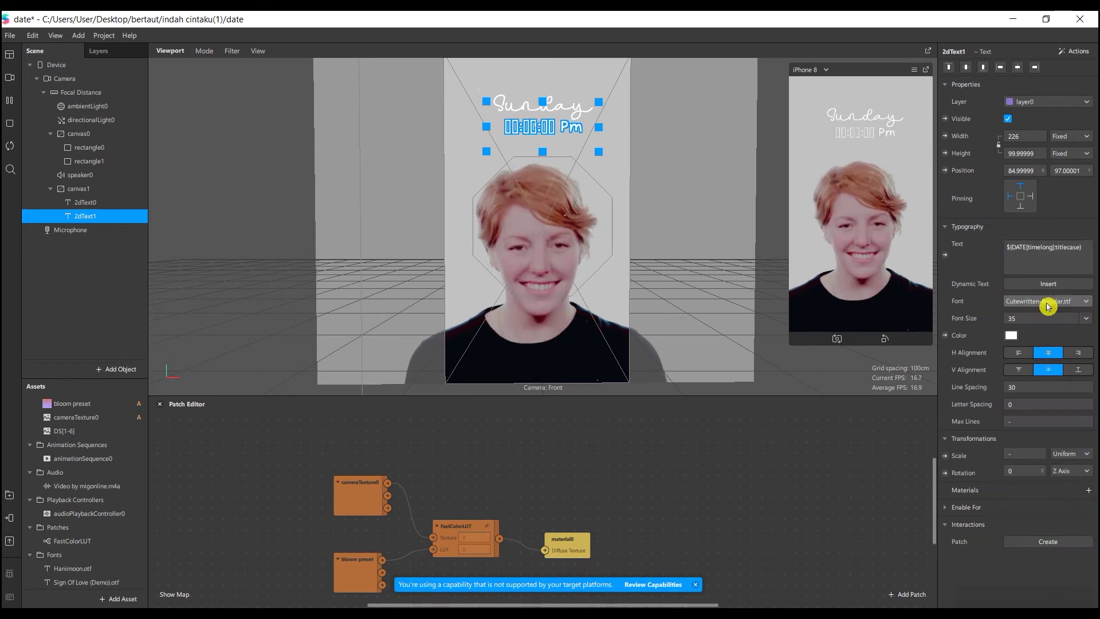
Step: Change the time text's font to Sign Of Love (Demo).otf
left_click(1048, 306)
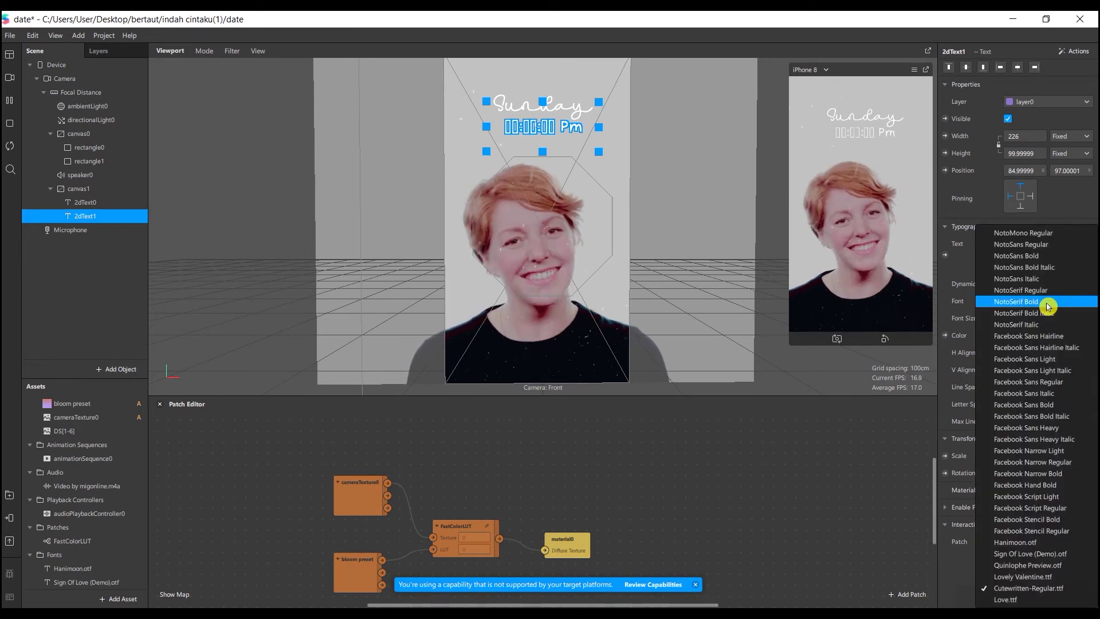
key("Down")
key("Down")
key("Down")
key("Down")
key("Down")
key("Down")
key("Down")
key("Down")
key("Down")
key("Down")
key("Down")
key("Down")
key("Down")
key("Down")
key("Down")
key("Down")
key("Down")
key("Down")
key("Down")
key("Down")
key("Down")
key("Down")
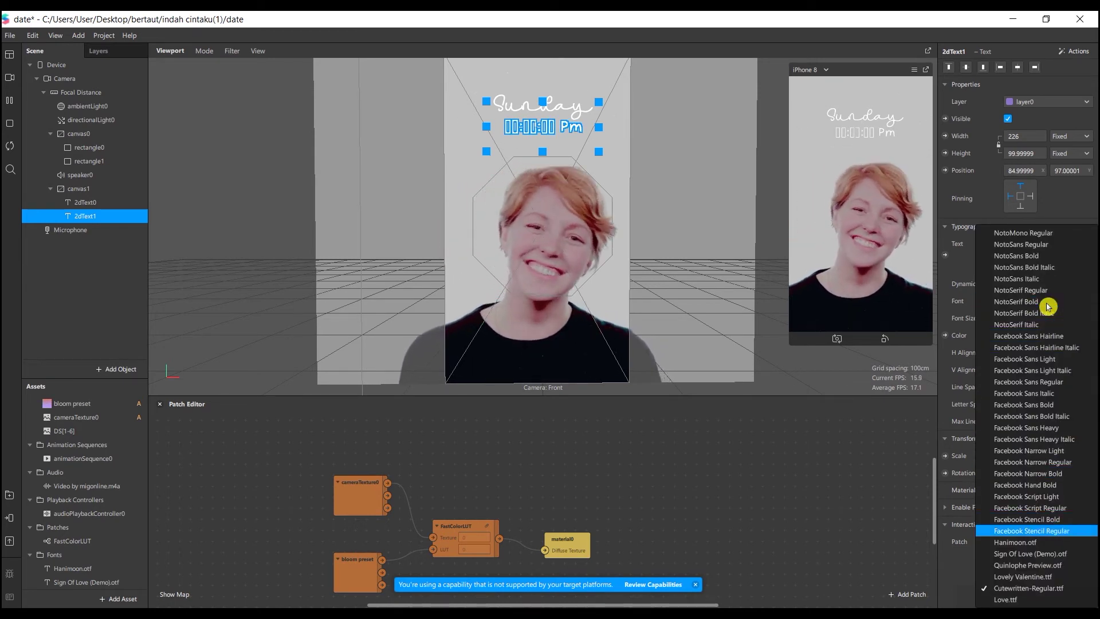
key("Return")
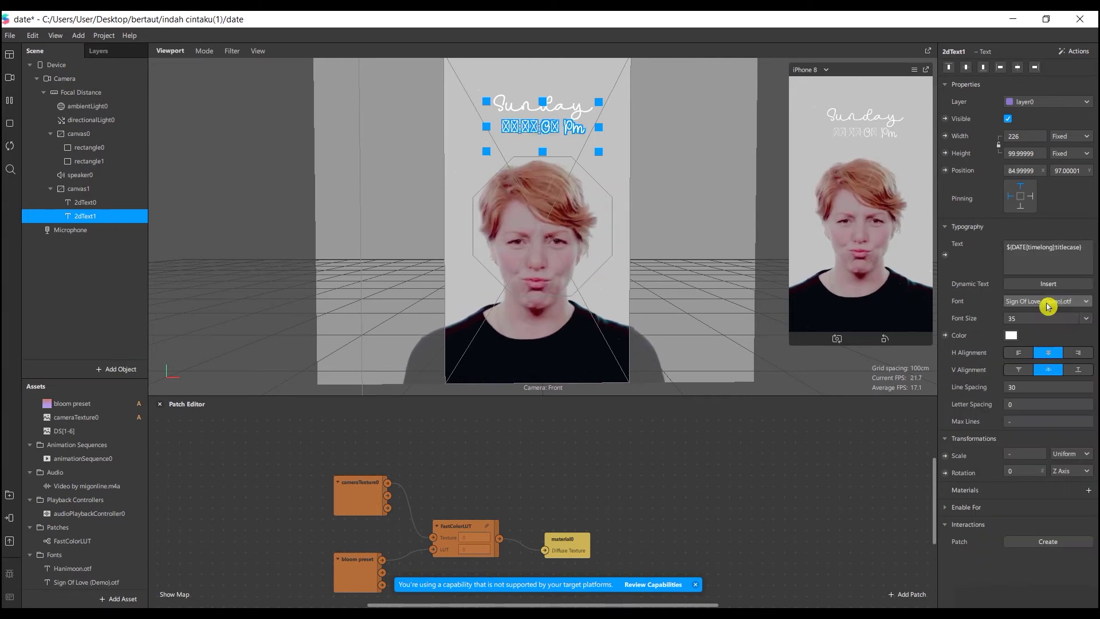
Step: Set the font of 2dText1 back to Love.ttf
left_click(1048, 307)
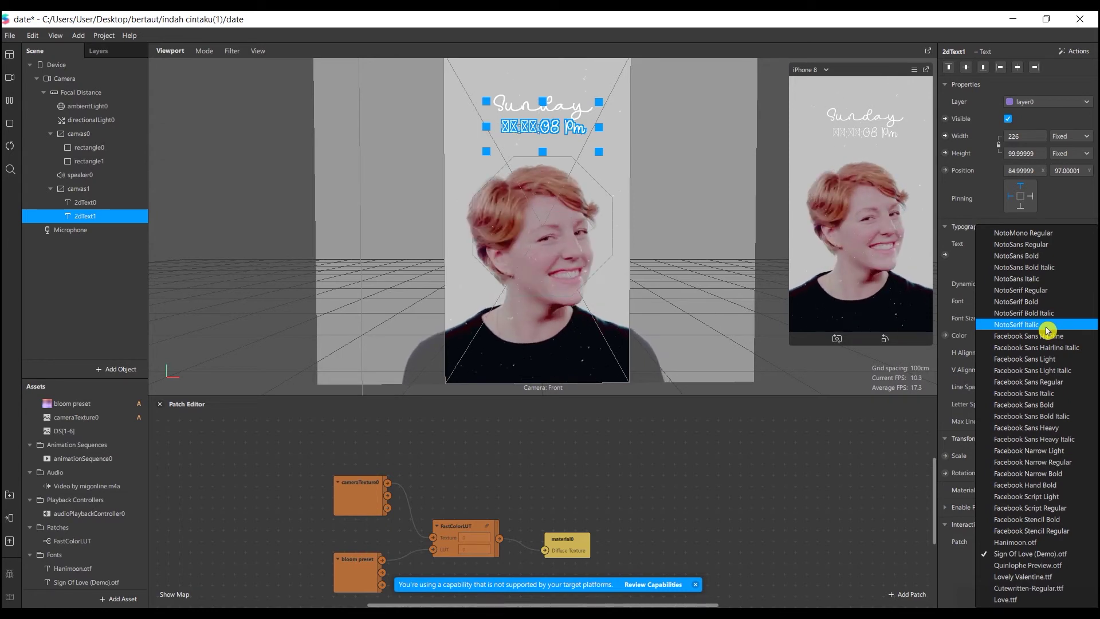
key("Down")
key("Down")
key("Down")
key("Down")
key("Down")
key("Down")
key("Down")
key("Down")
key("Down")
key("Down")
key("Down")
key("Down")
key("Down")
key("Down")
key("Down")
key("Down")
key("Down")
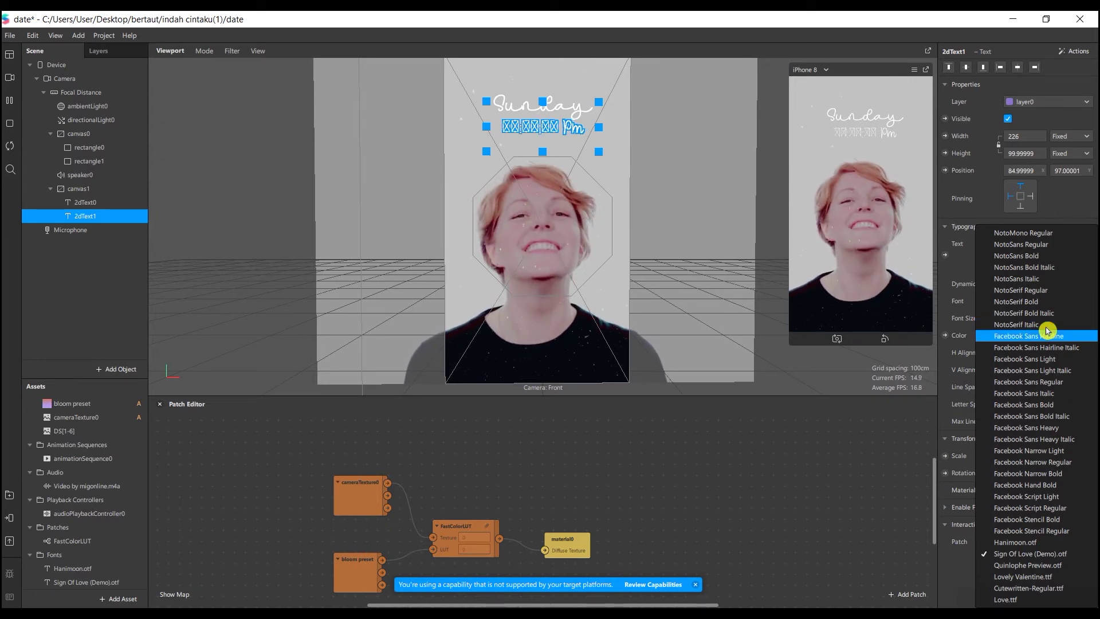
key("Down")
key("Down")
key("Down")
key("Down")
key("Down")
key("Down")
key("Down")
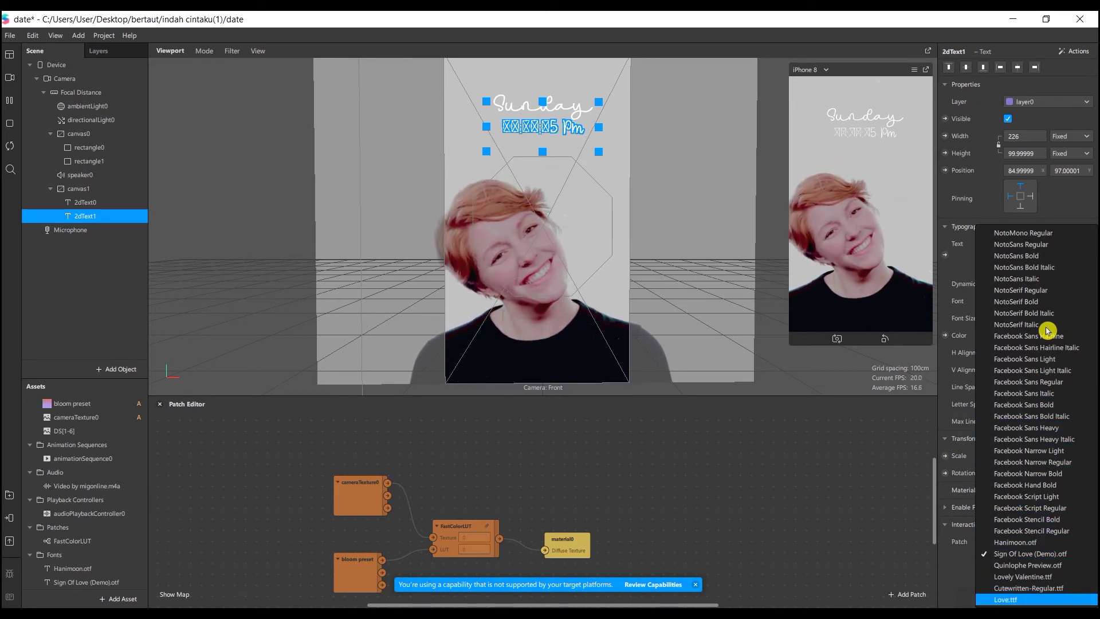
key("Return")
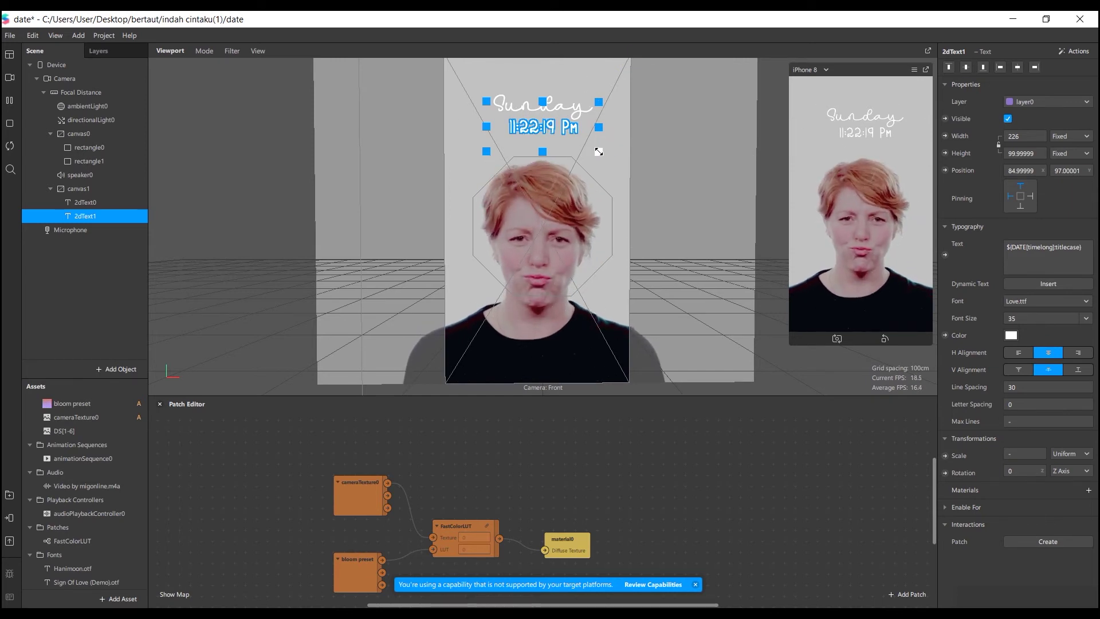
Step: Try shrinking the time text's box to about 103 wide and 41 high, and undo the resize
left_click_drag(598, 151, 538, 122)
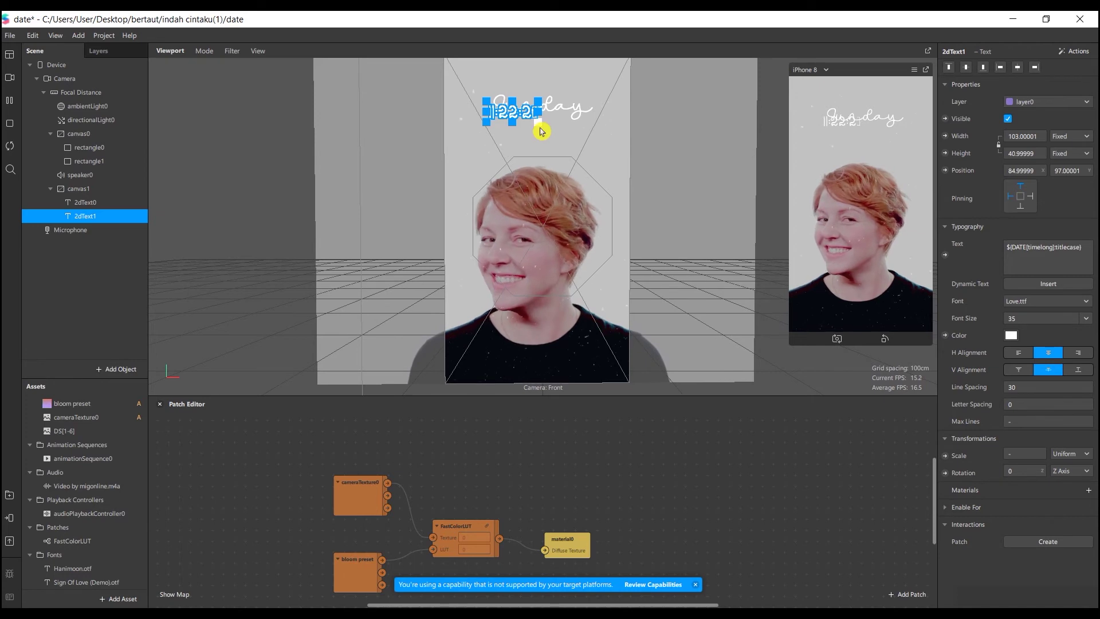
key("ctrl+z")
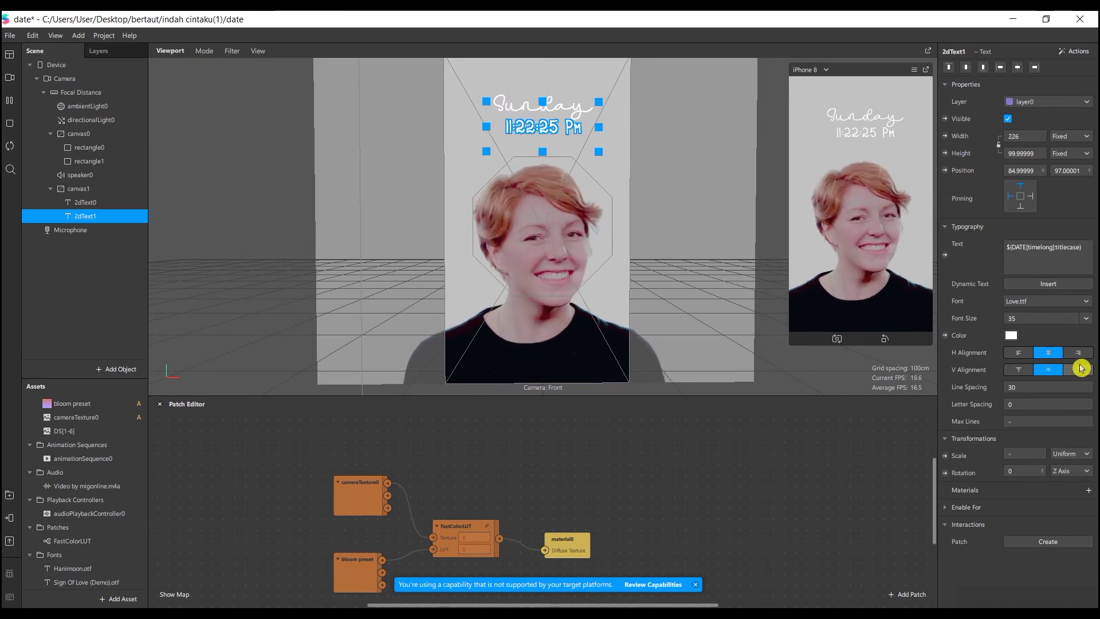
Step: Try Sign Of Love (Demo).otf again as the font of the time text 2dText1
left_click(1078, 300)
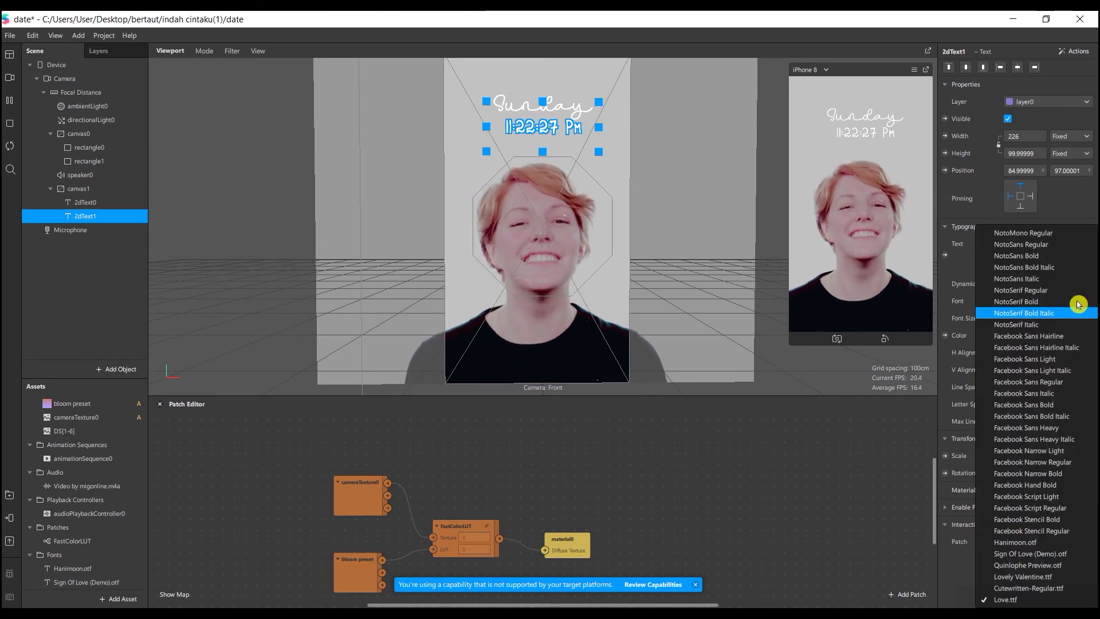
key("Down")
key("Down")
key("Down")
key("Down")
key("Down")
key("Down")
key("Down")
key("Down")
key("Down")
key("Down")
key("Down")
key("Down")
key("Down")
key("Down")
key("Down")
key("Down")
key("Down")
key("Down")
key("Down")
key("Down")
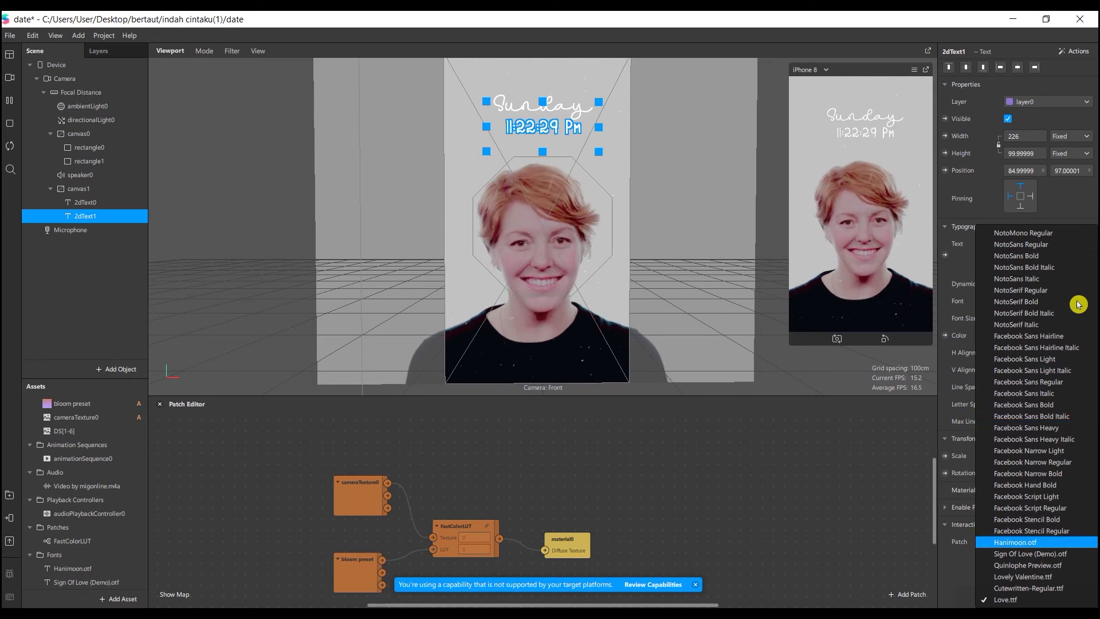
key("Down")
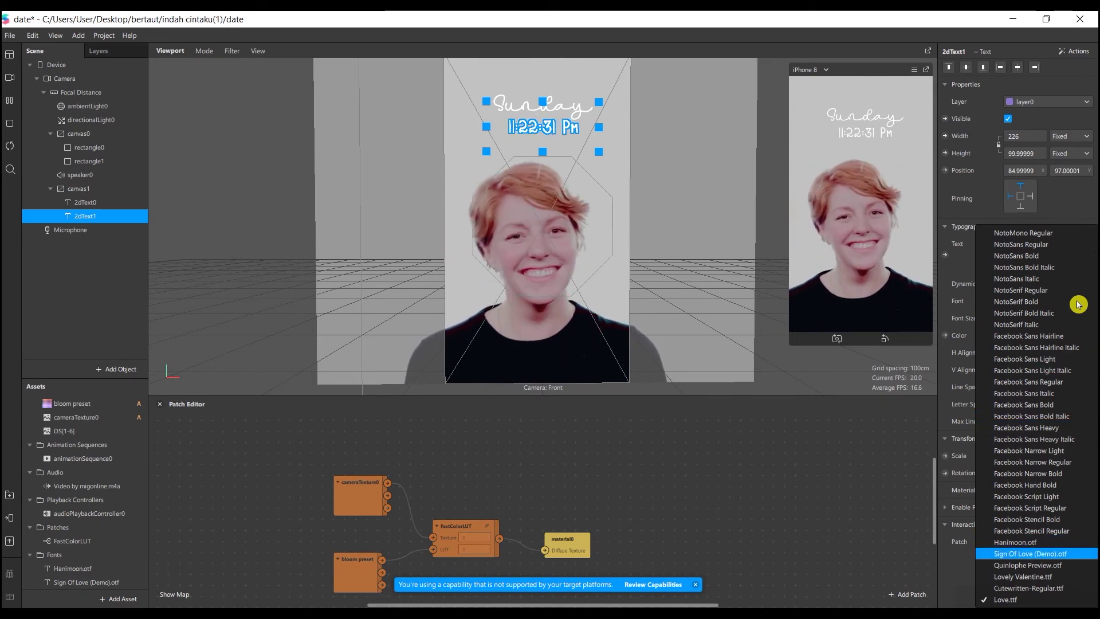
key("Return")
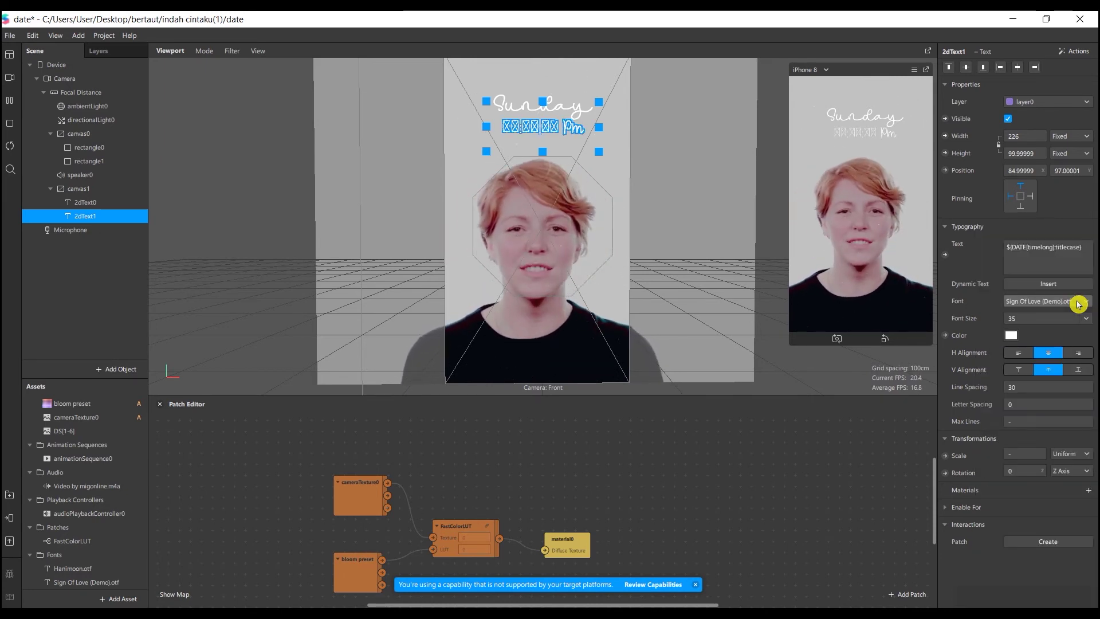
Step: Set the time text's font to Quinlophe Preview.otf and move it under the day text at about X 74.5, Y 91
left_click(1080, 304)
key("Down")
key("Down")
key("Down")
key("Down")
key("Down")
key("Down")
key("Down")
key("Down")
key("Down")
key("Down")
key("Down")
key("Down")
key("Down")
key("Down")
key("Down")
key("Down")
key("Down")
key("Down")
key("Down")
key("Down")
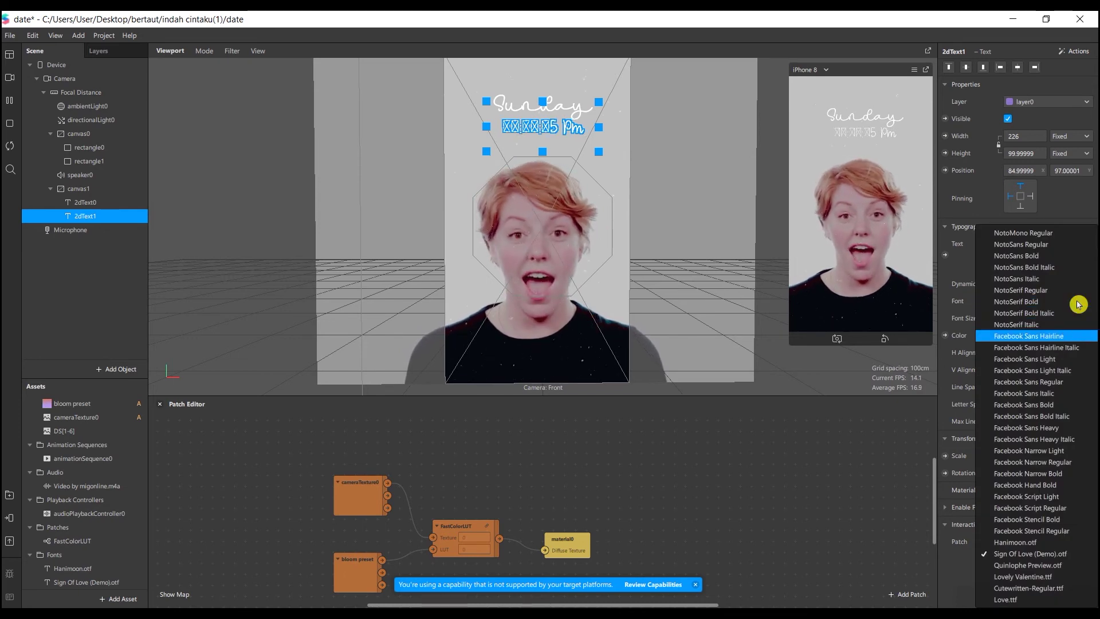
key("Down")
key("Down")
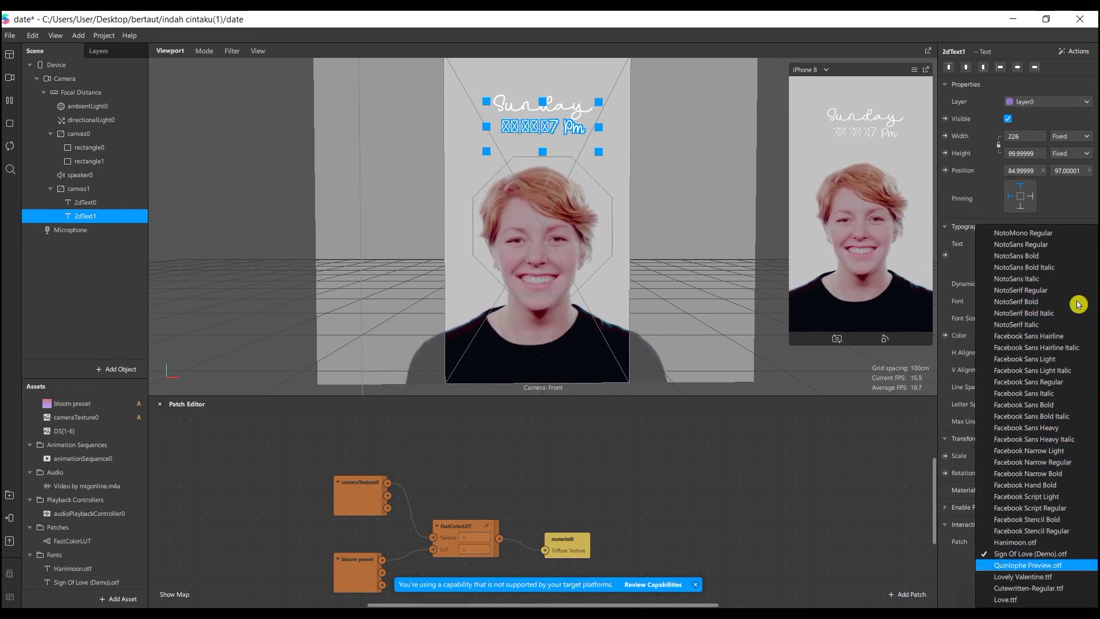
key("Return")
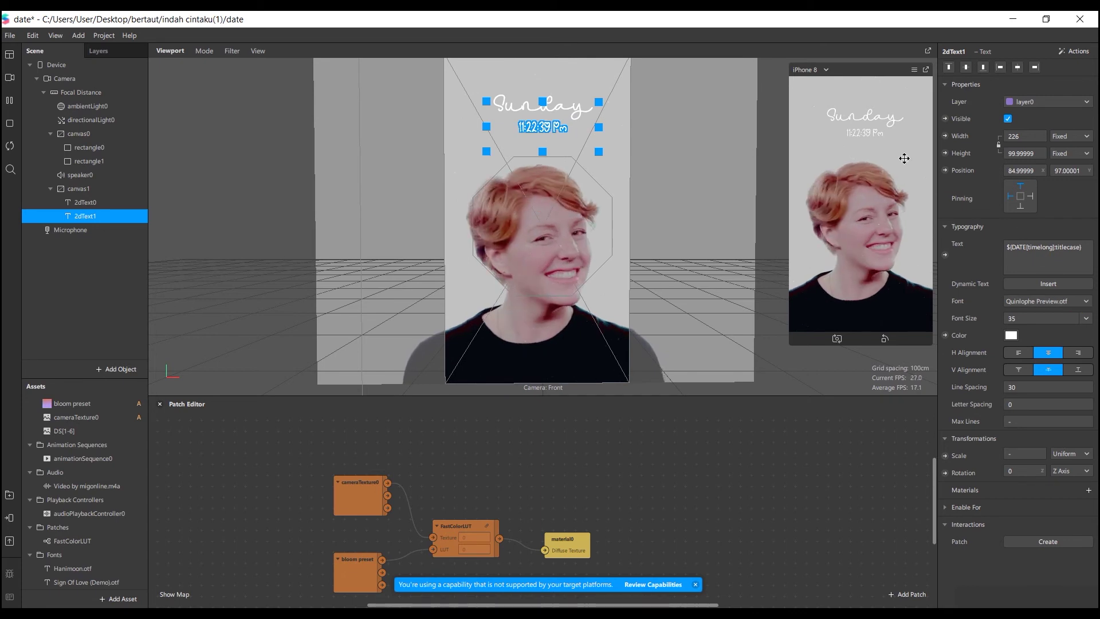
mouse_move(547, 127)
left_mouse_down()
mouse_move(574, 126)
mouse_move(539, 126)
left_mouse_up()
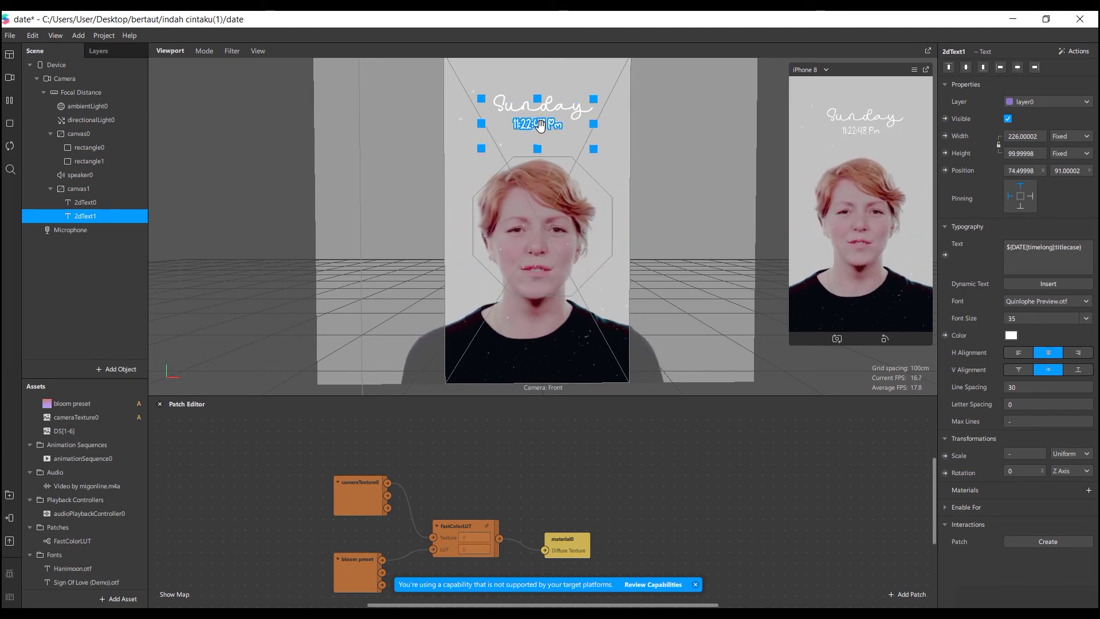
Step: Try several basic colors such as #ff55ff on the time text and settle on white #ffffff
left_click(1011, 336)
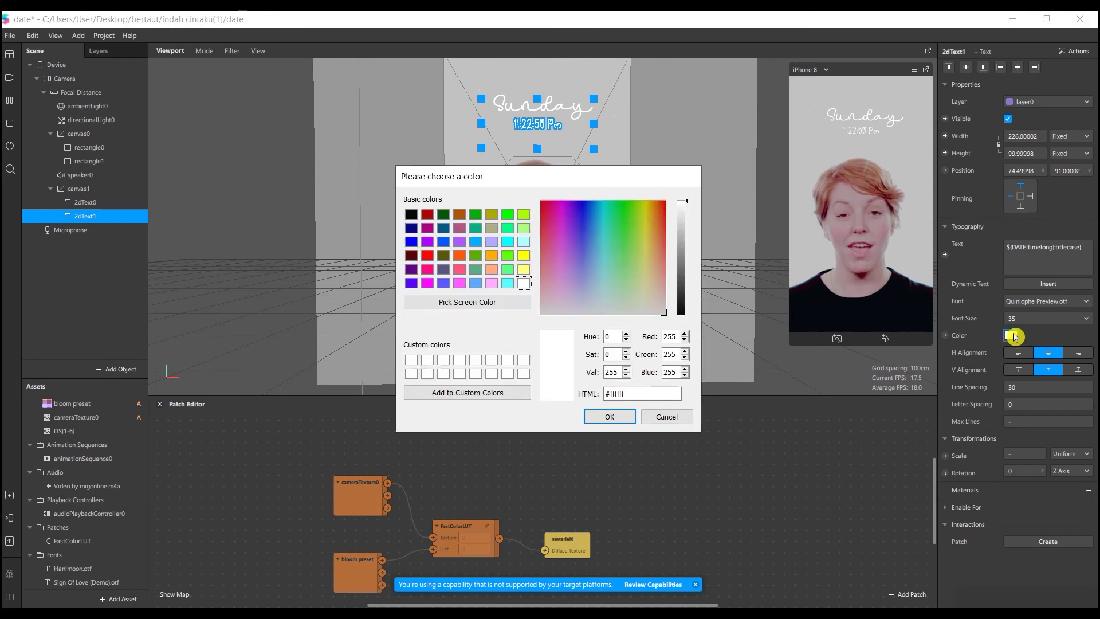
left_click(490, 285)
left_click(460, 283)
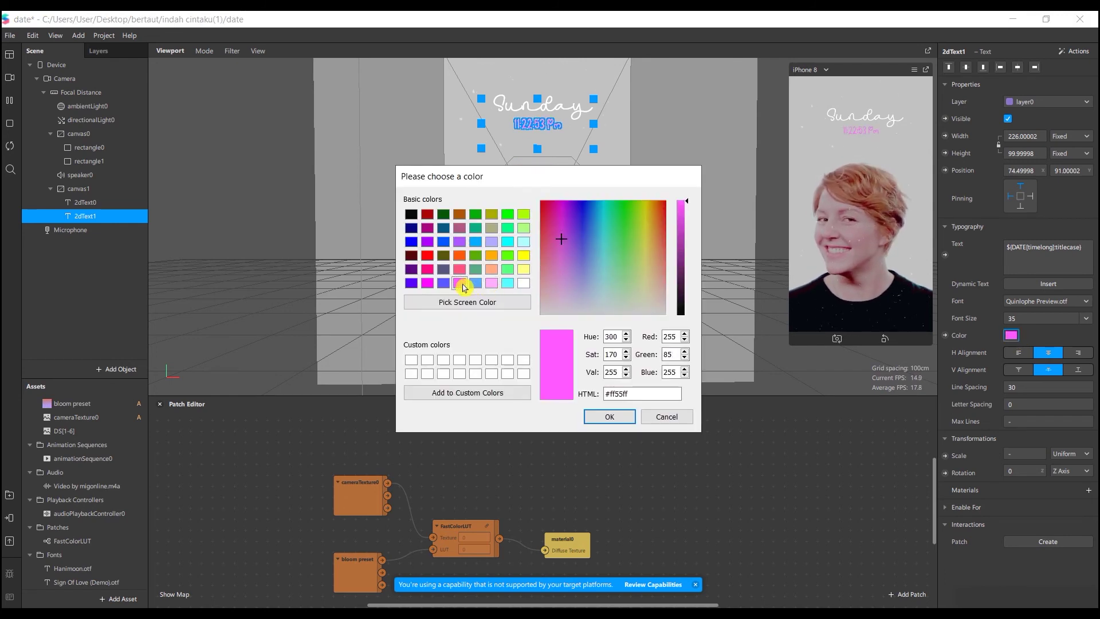
left_click(441, 285)
left_click(522, 285)
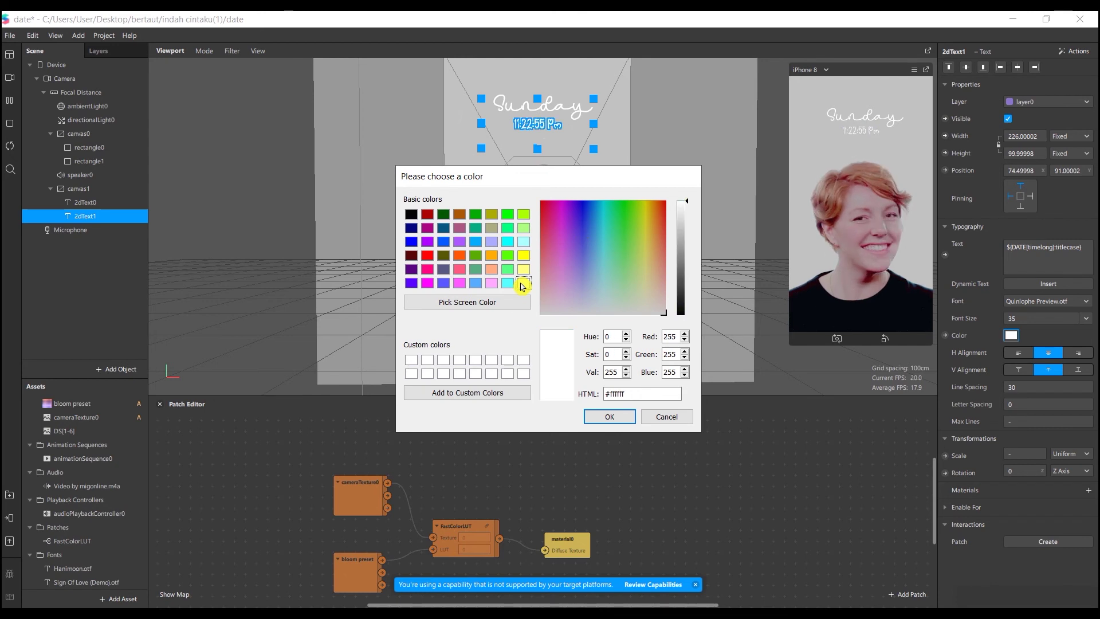
left_click(610, 416)
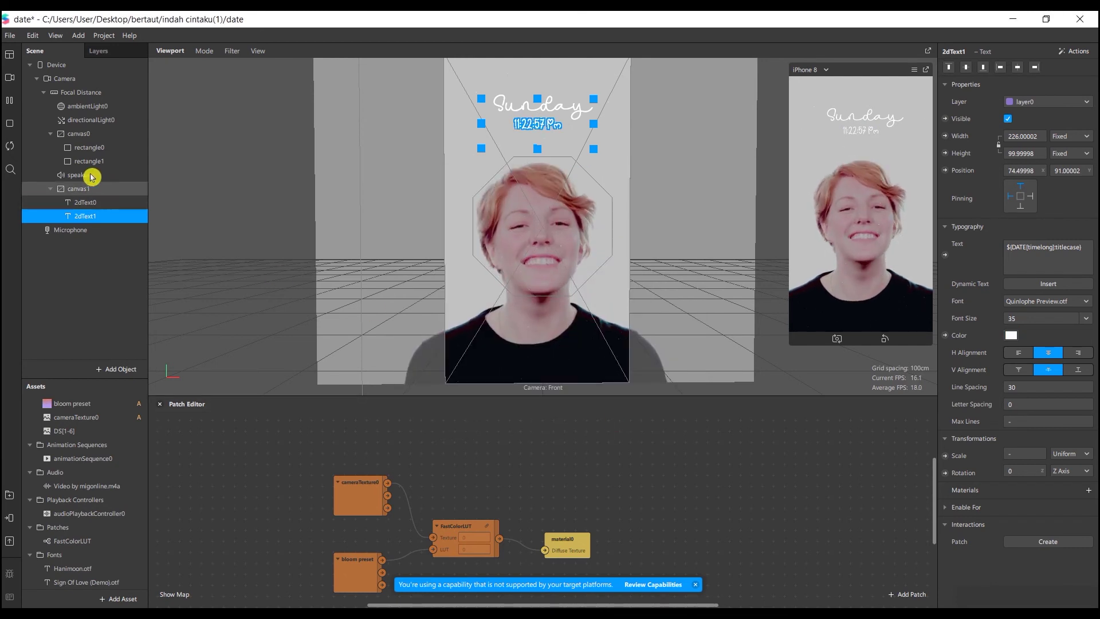
Step: Set the volume of speaker0 to 100 percent
left_click(86, 176)
left_click_drag(1009, 136, 1058, 138)
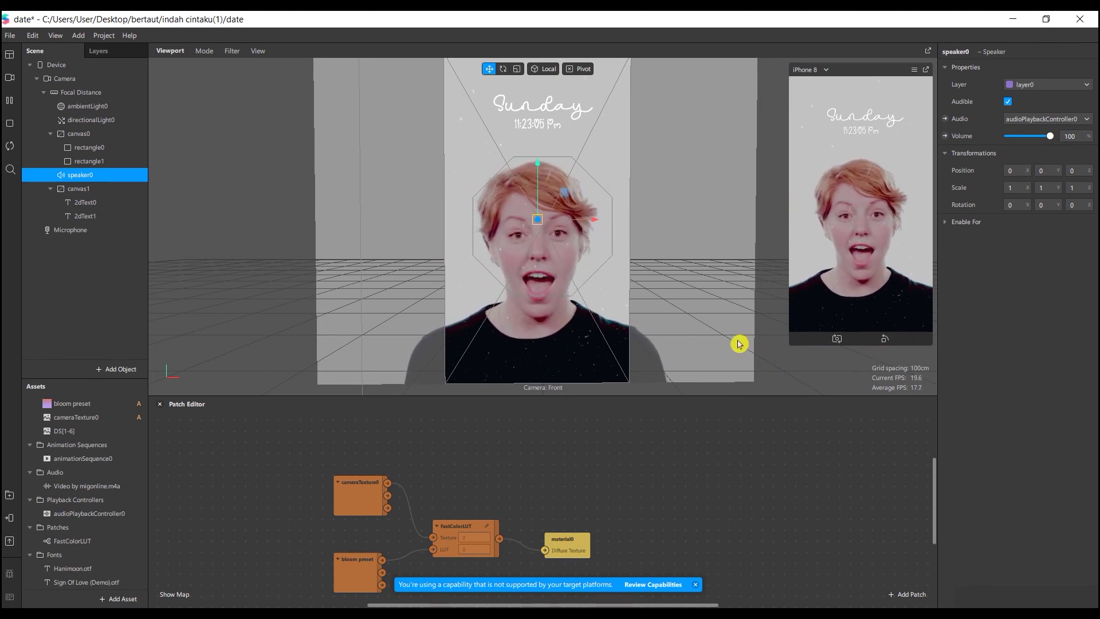
Step: Try to send the effect to the Instagram app for testing on a device, and dismiss the error dialog
left_click(10, 521)
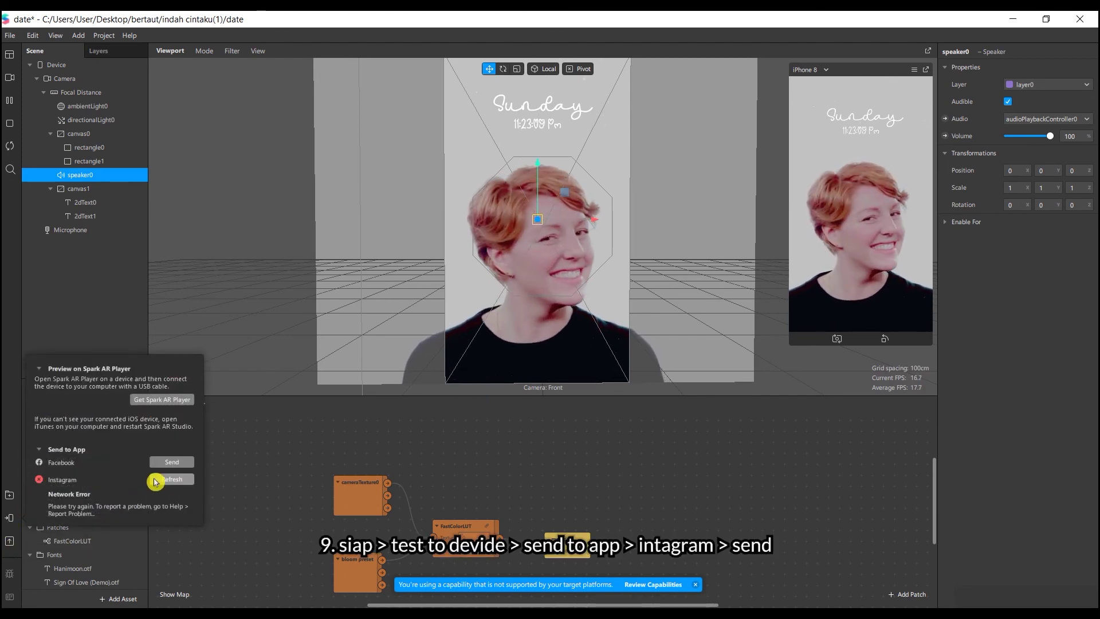
left_click(155, 480)
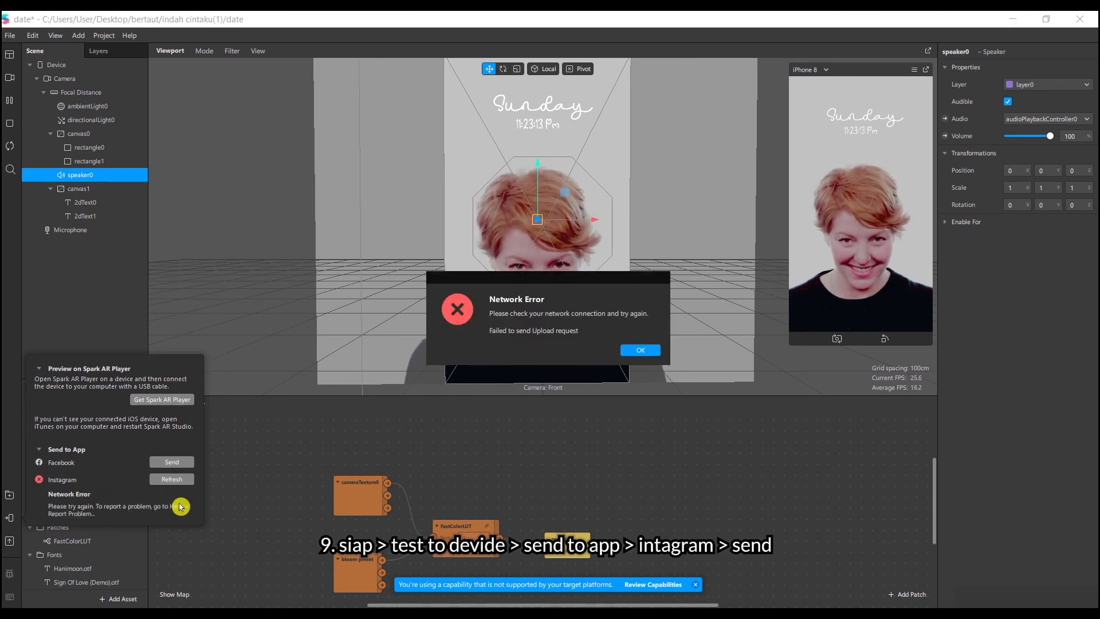
left_click(623, 352)
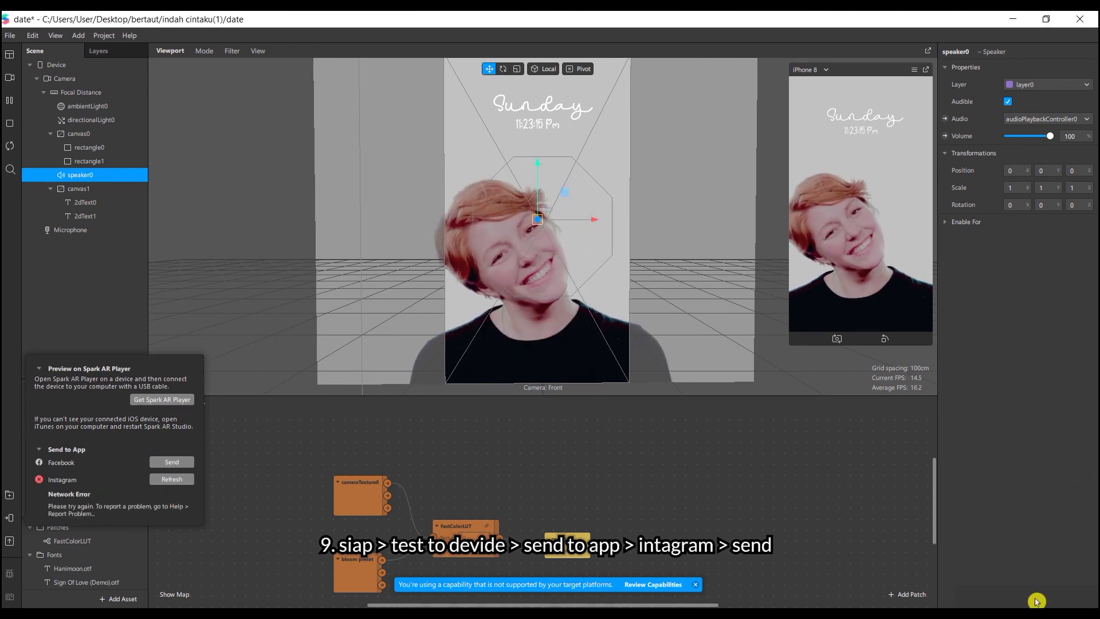